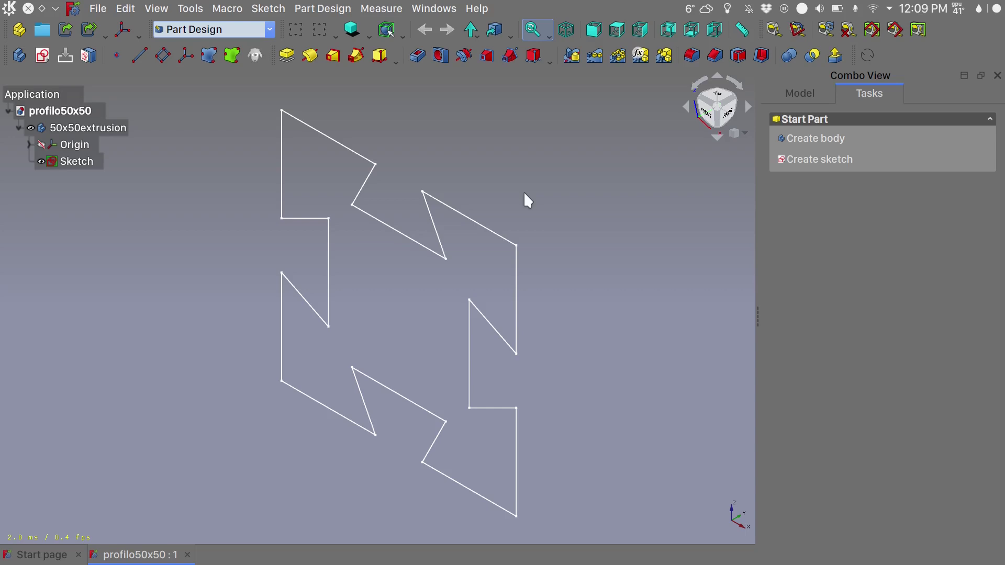
Edit the alpha of the tree item background colour in Display preferences and apply it.
click(125, 9)
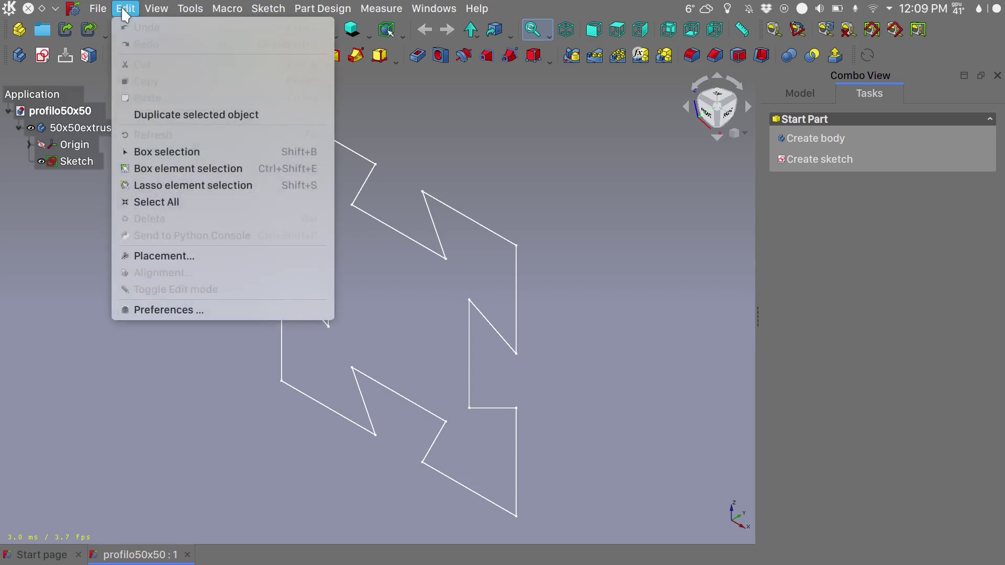
click(171, 306)
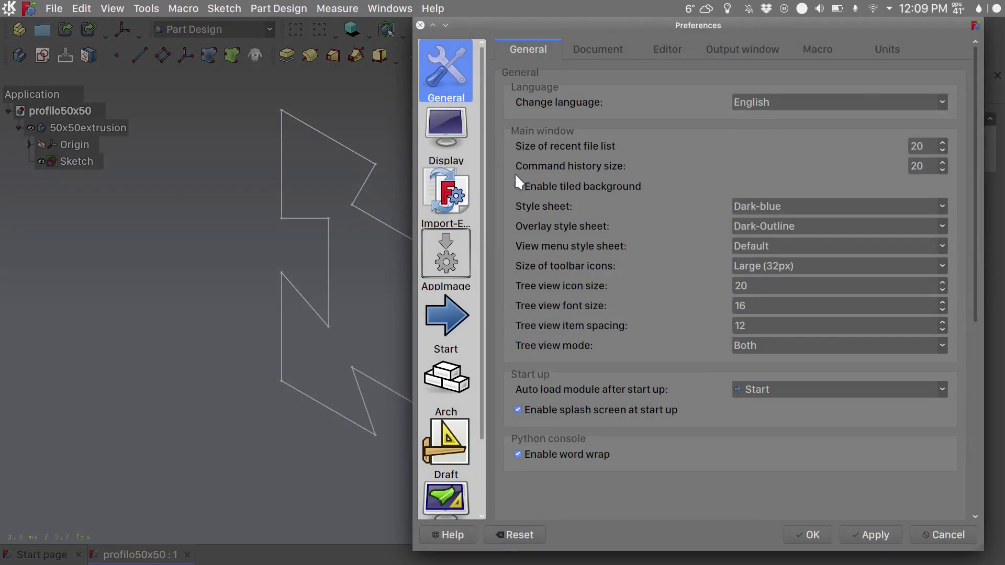
click(447, 140)
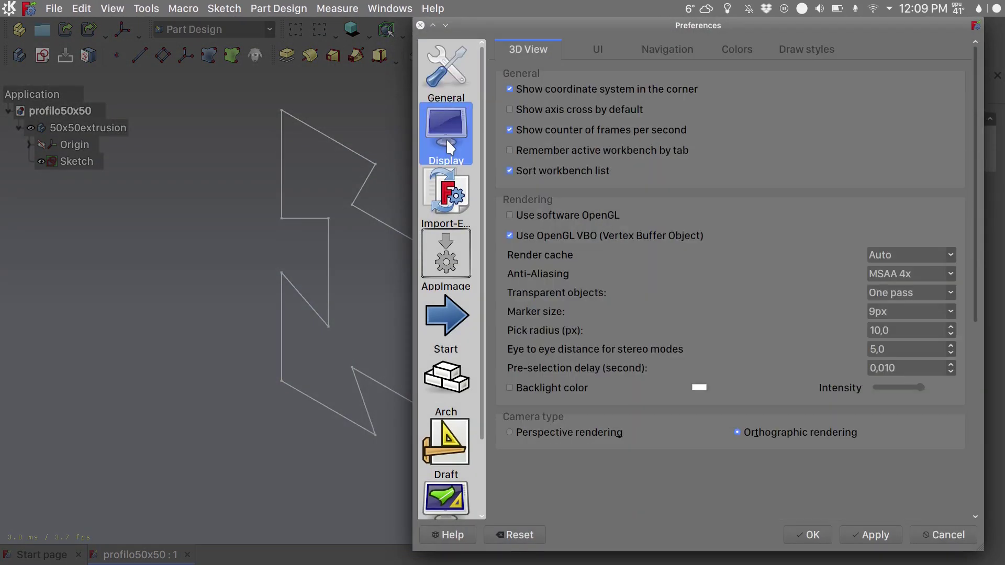
click(598, 50)
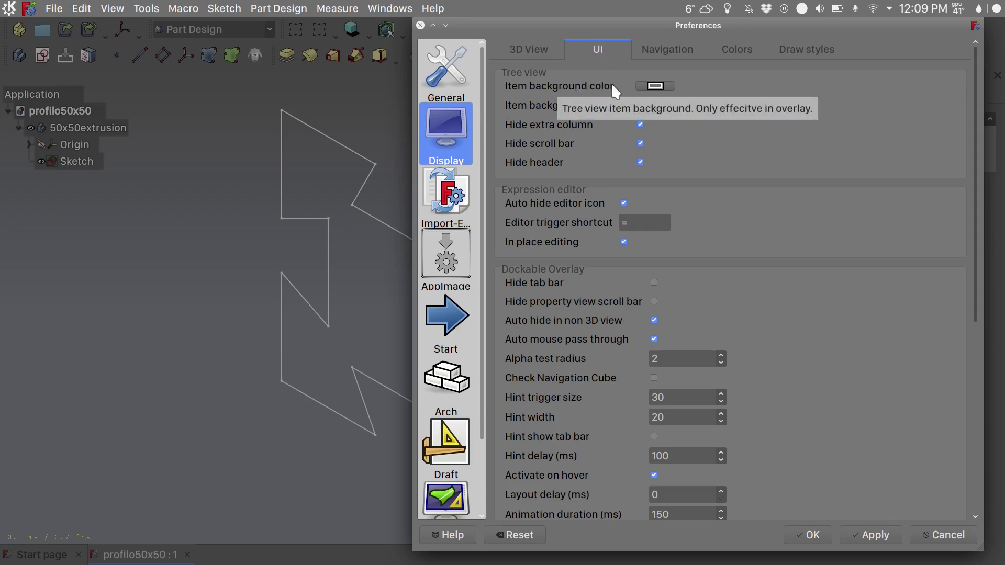
click(654, 87)
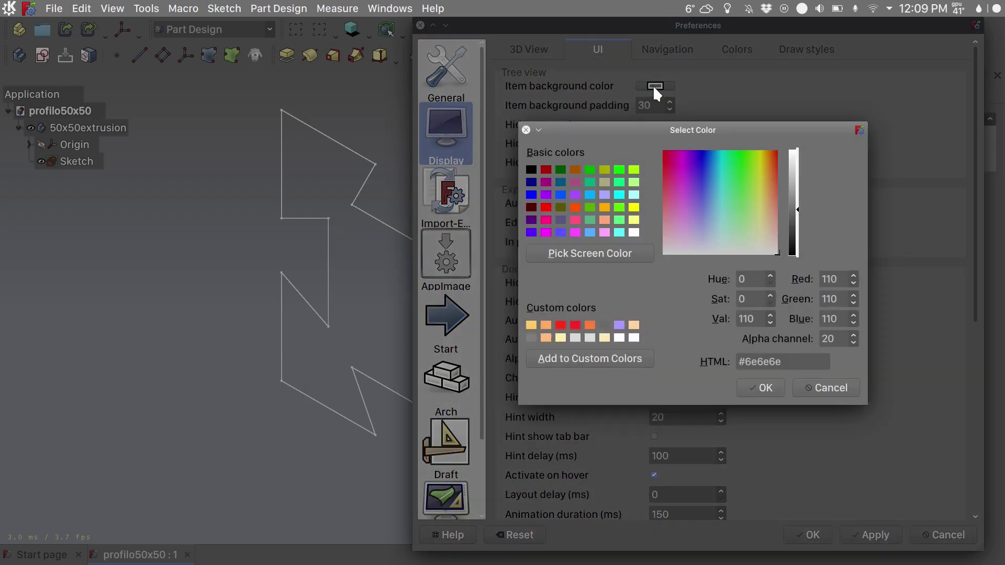
click(835, 339)
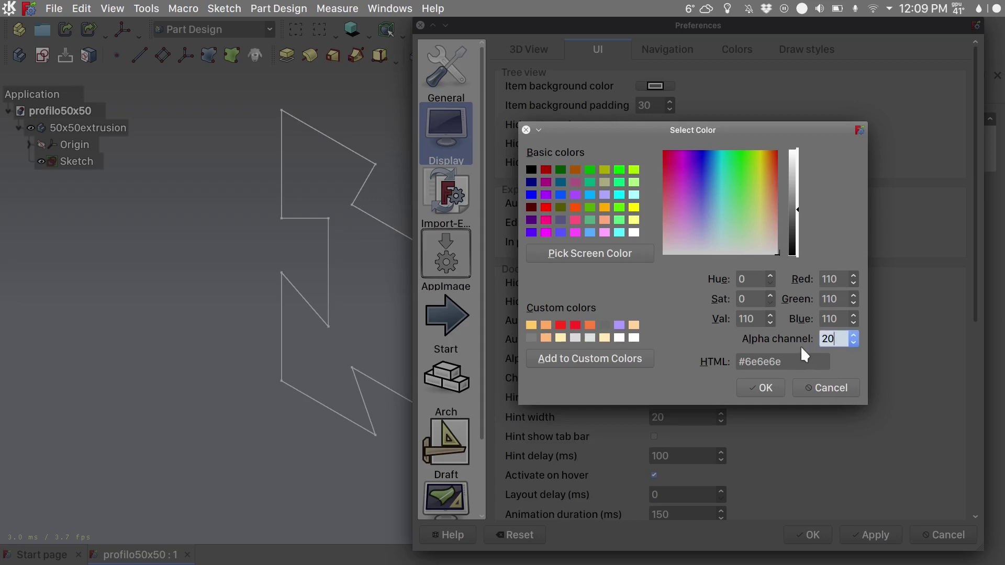
drag(835, 339, 810, 342)
click(764, 388)
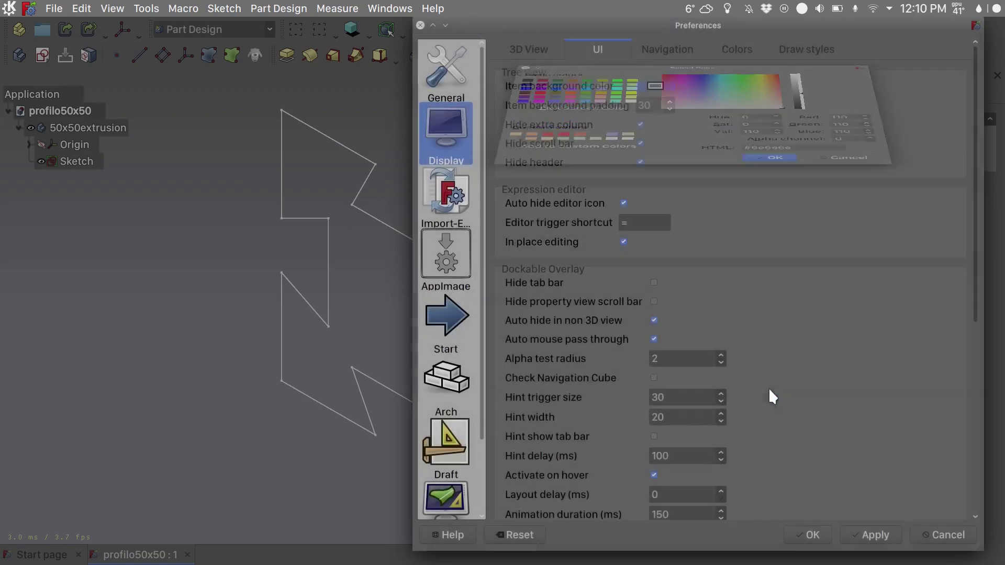
click(875, 534)
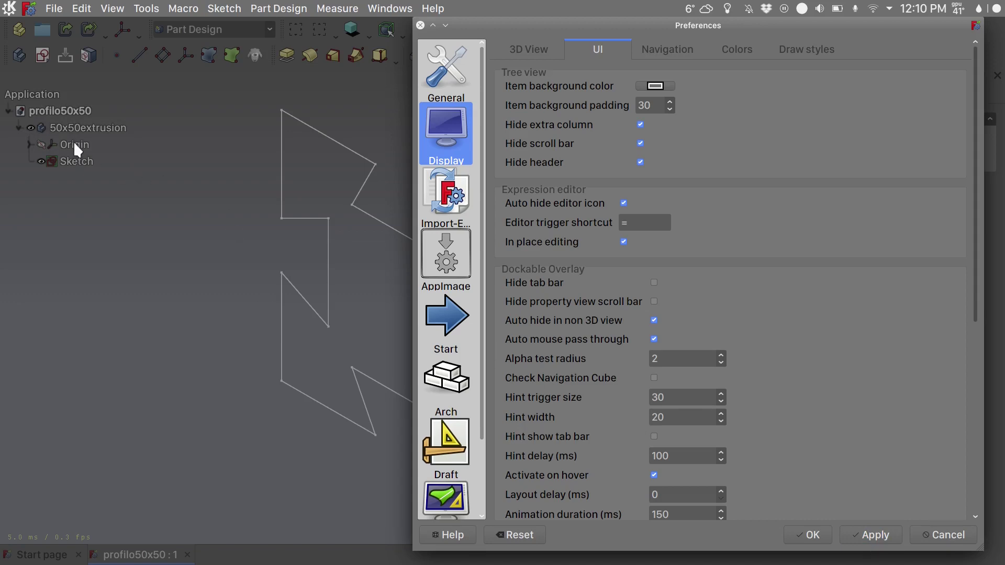
Restore the tree item background alpha to 20, apply it and close Preferences.
click(655, 87)
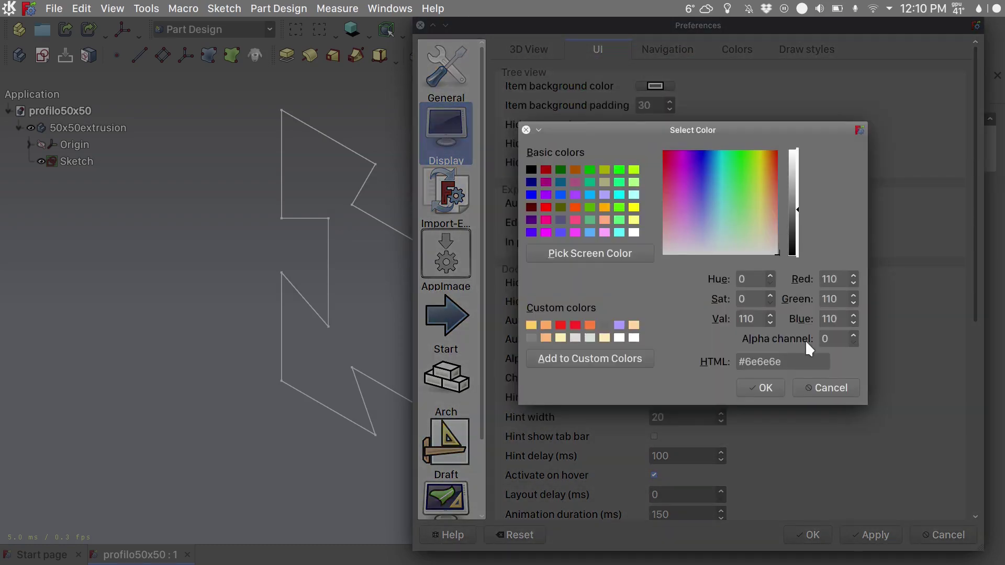
double_click(832, 339)
text(20)
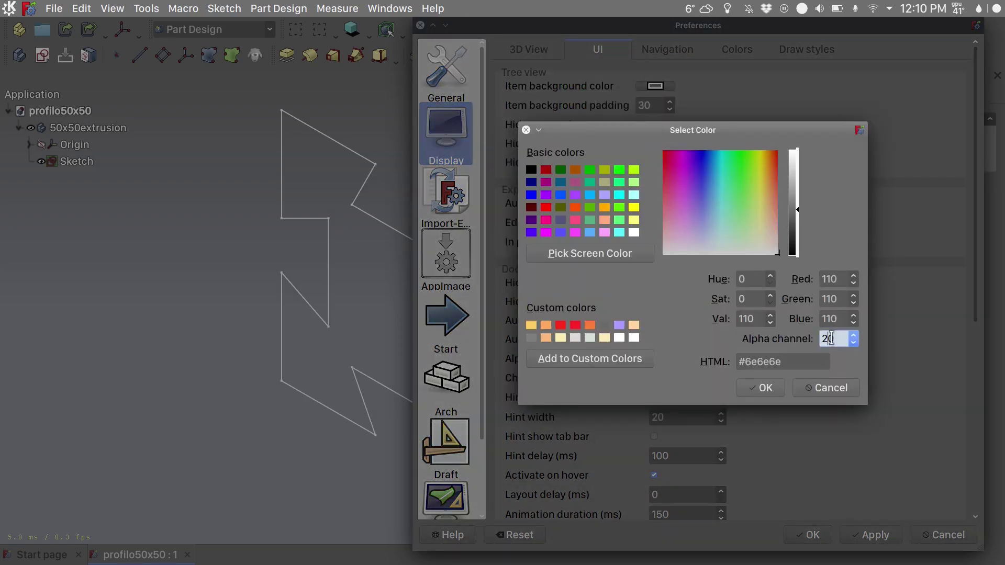
click(759, 388)
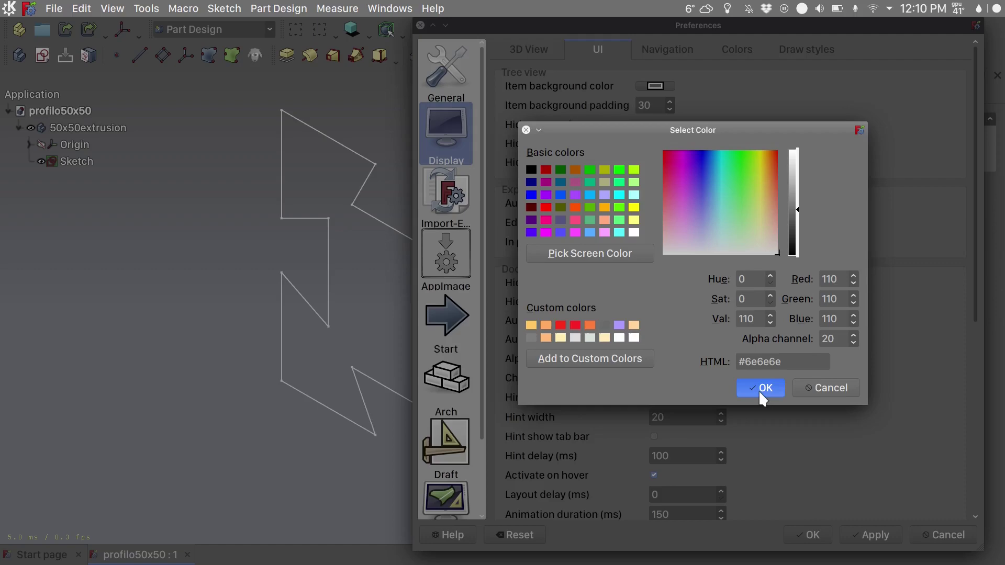
click(857, 526)
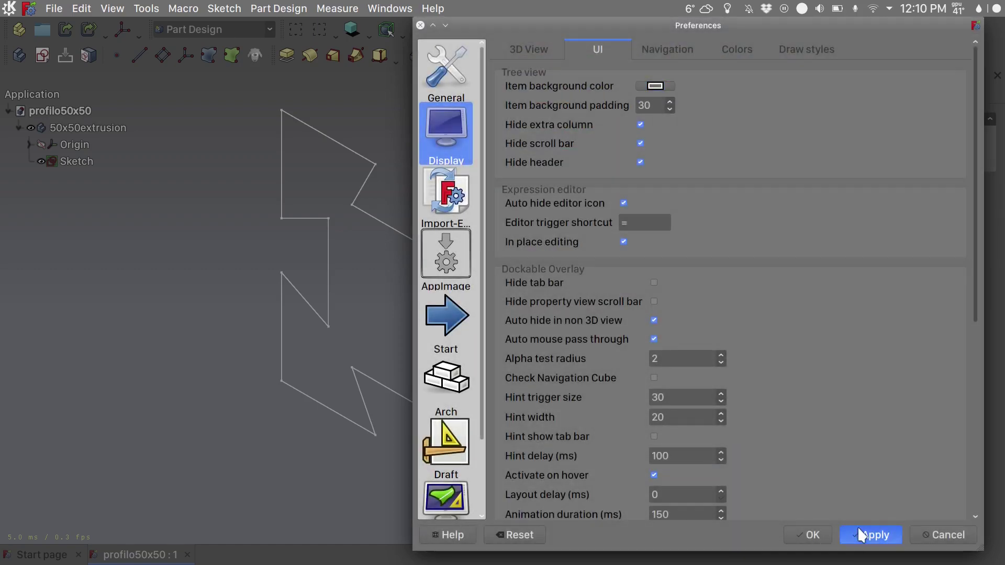
click(809, 532)
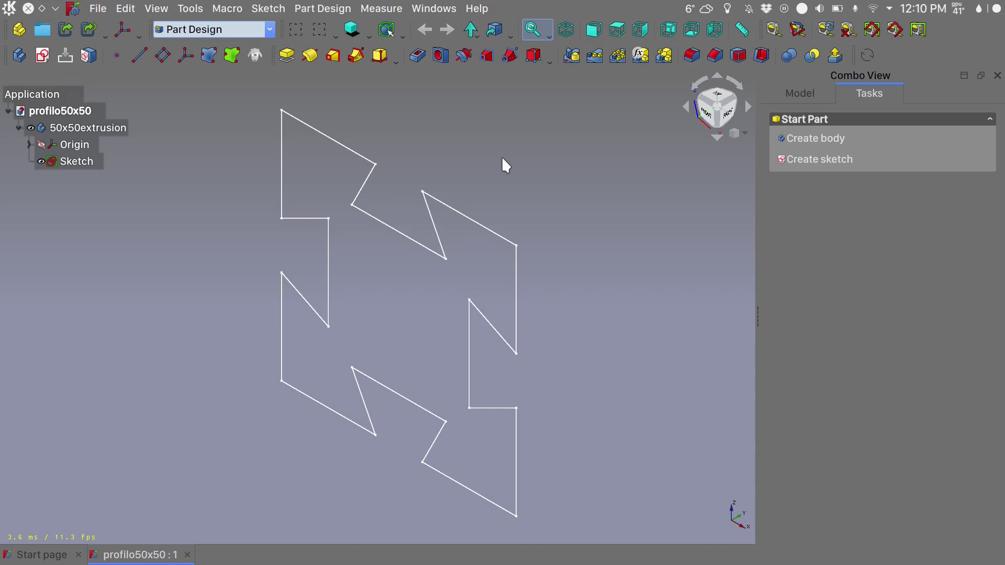
In Customize's Toolbars page, pick the Global set and select the Custom003 toolbar.
right_click(913, 55)
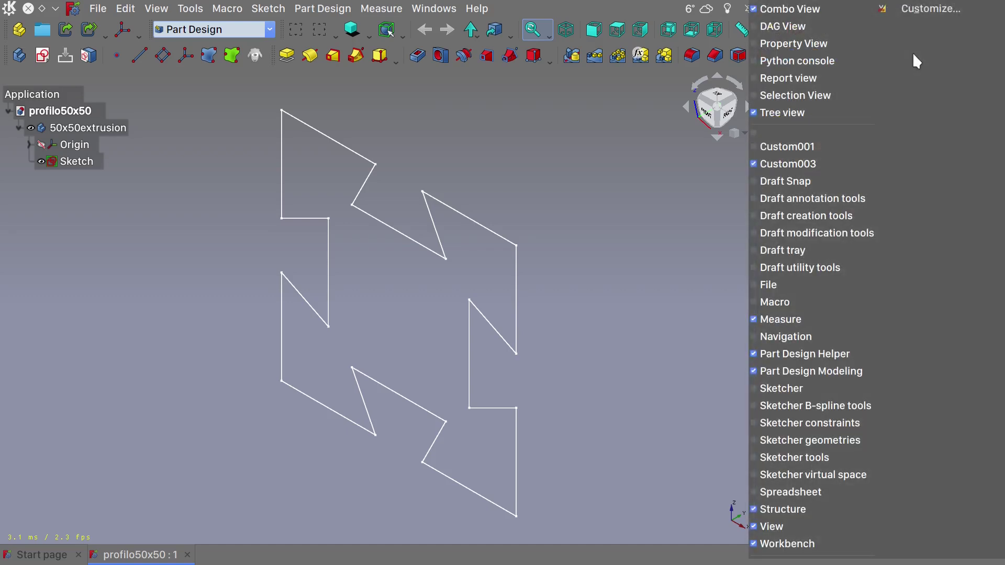
click(926, 9)
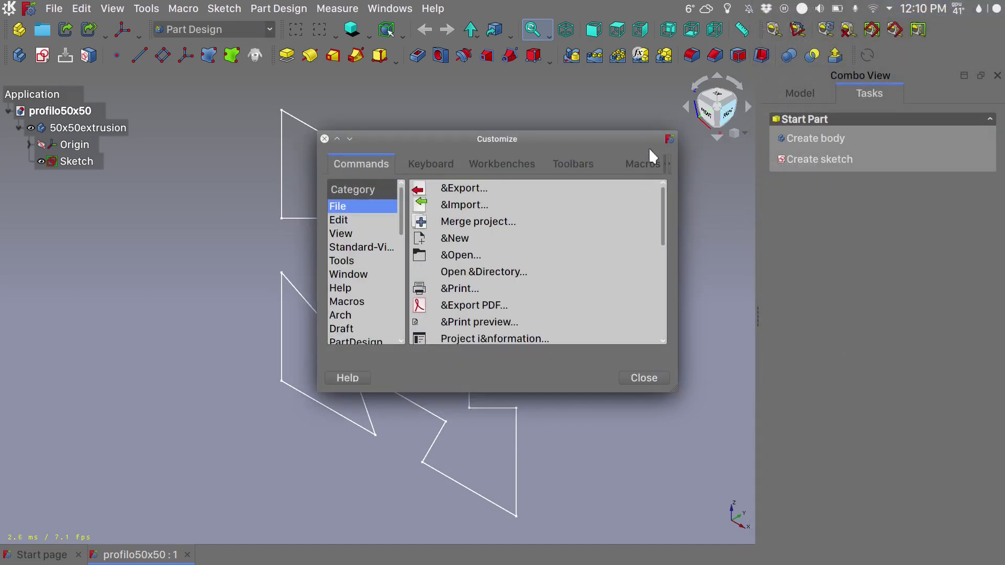
click(336, 139)
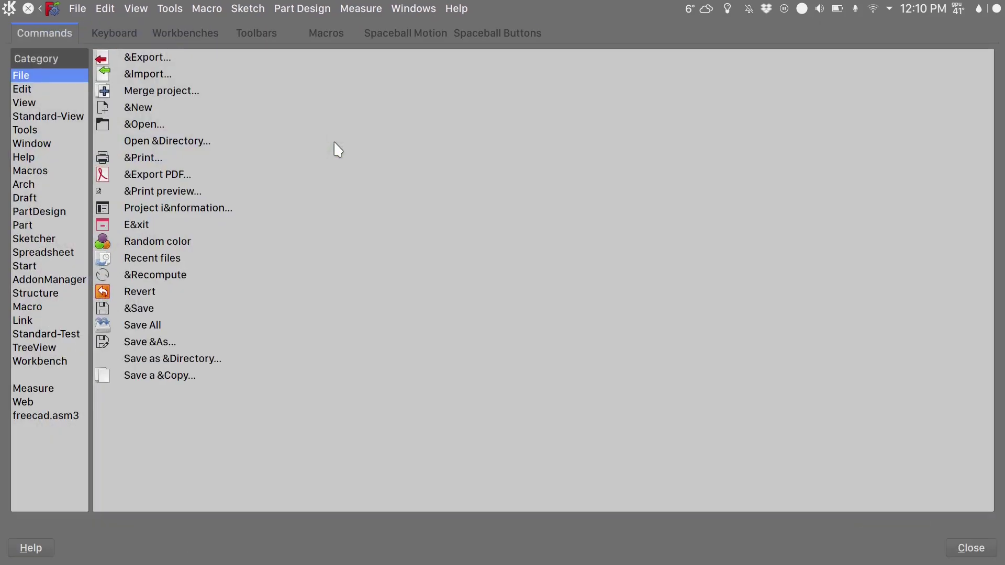
click(260, 38)
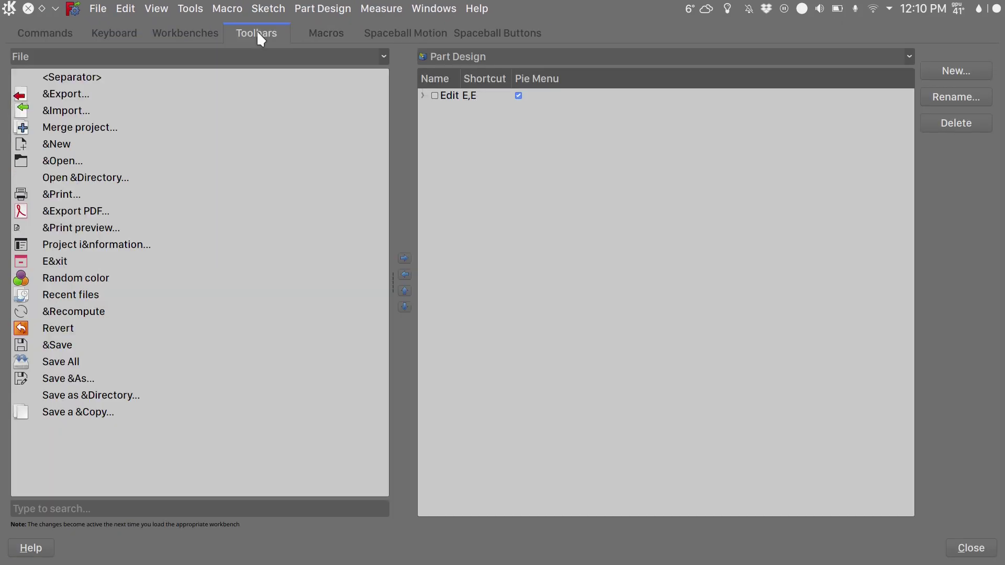
click(460, 55)
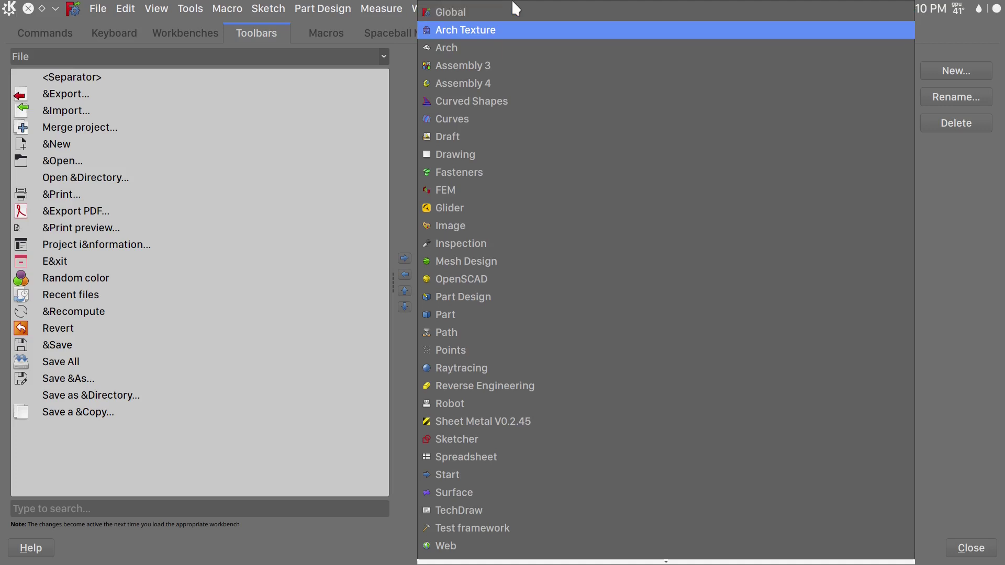
click(514, 10)
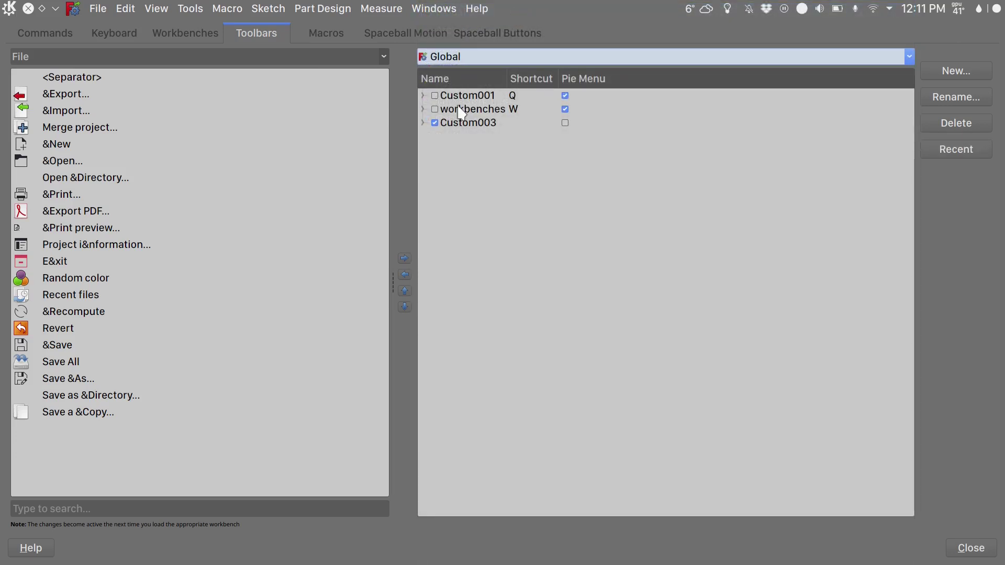
click(423, 123)
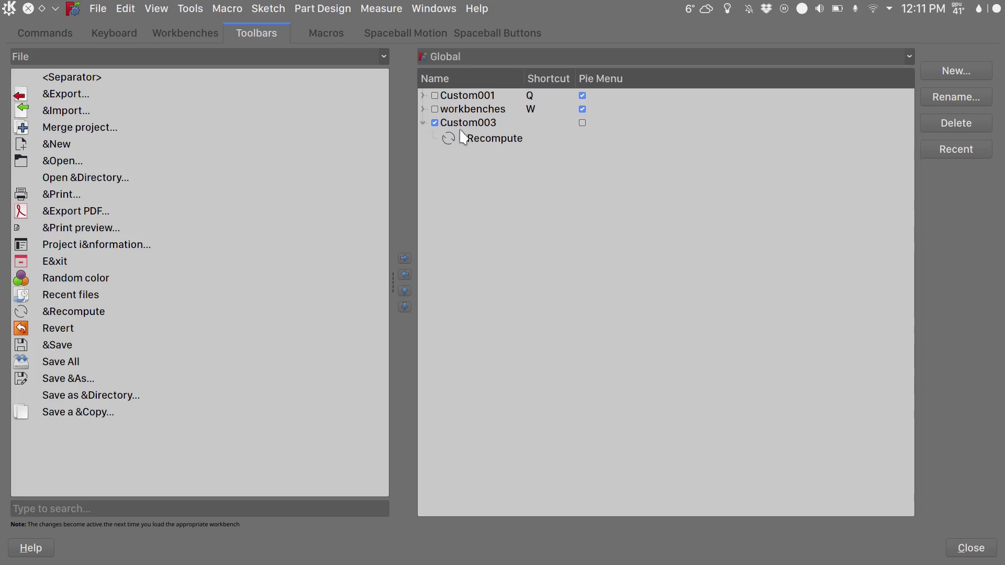
click(468, 123)
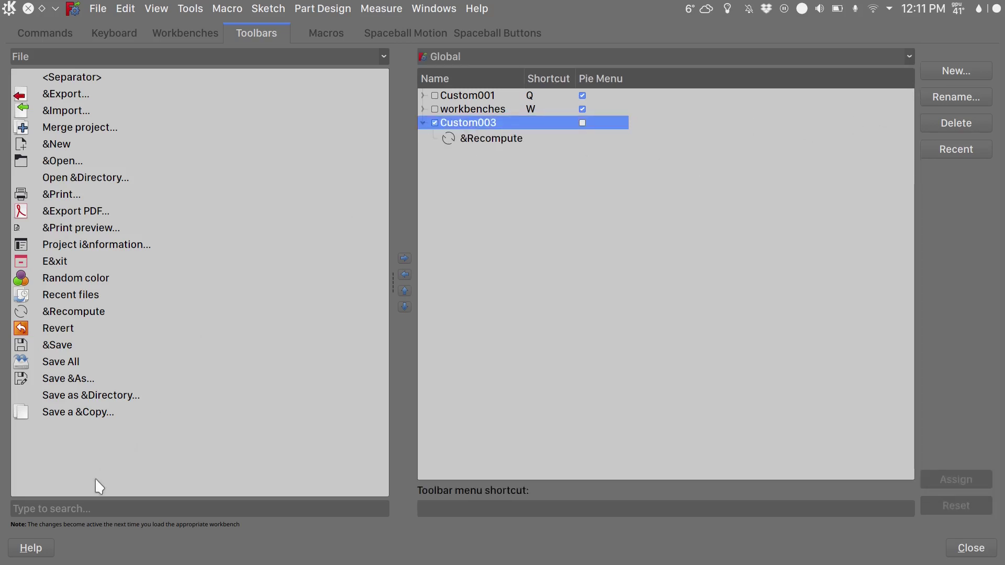
Search 'gri' and add the Toggle grid command to Custom003.
click(85, 507)
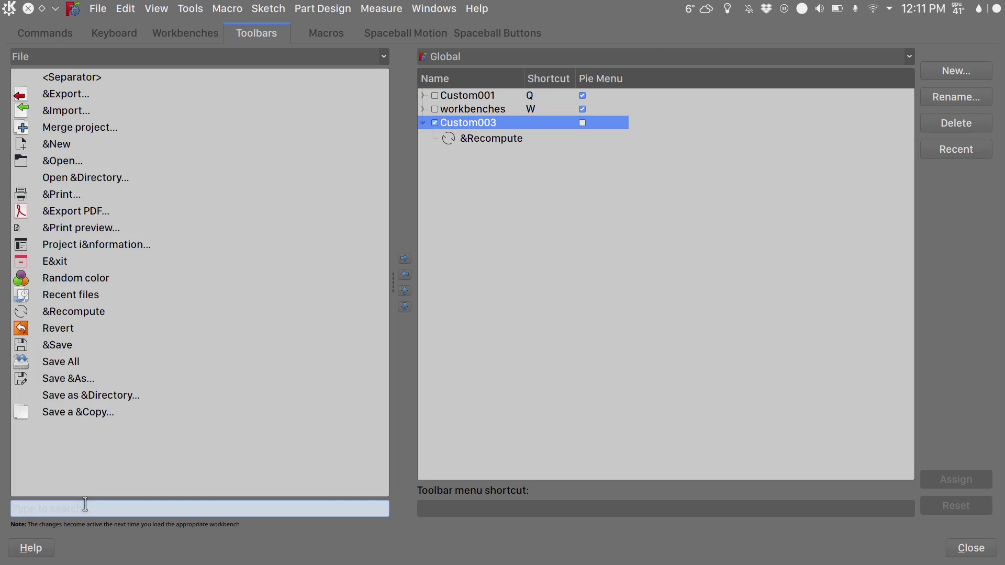
text(grid)
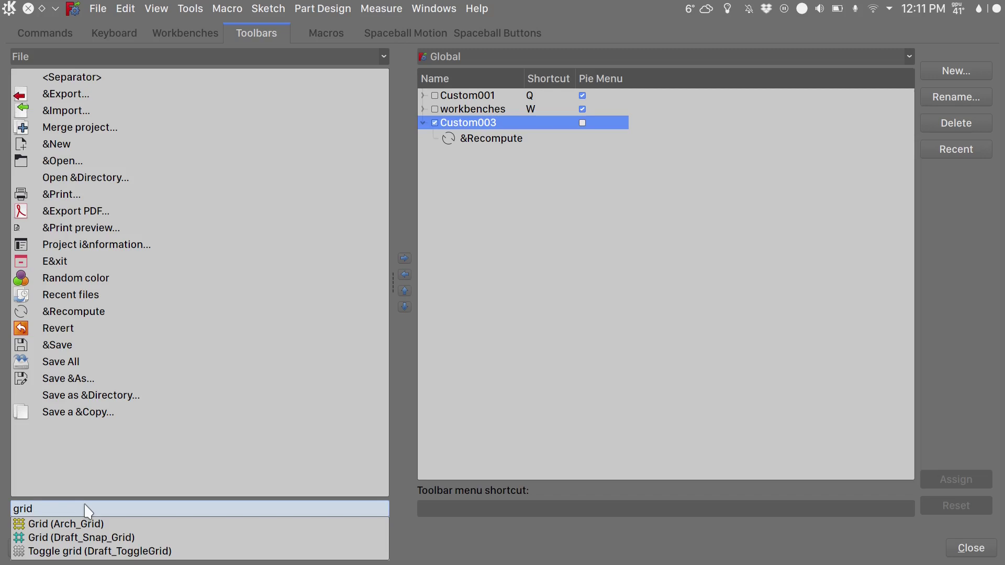
click(86, 552)
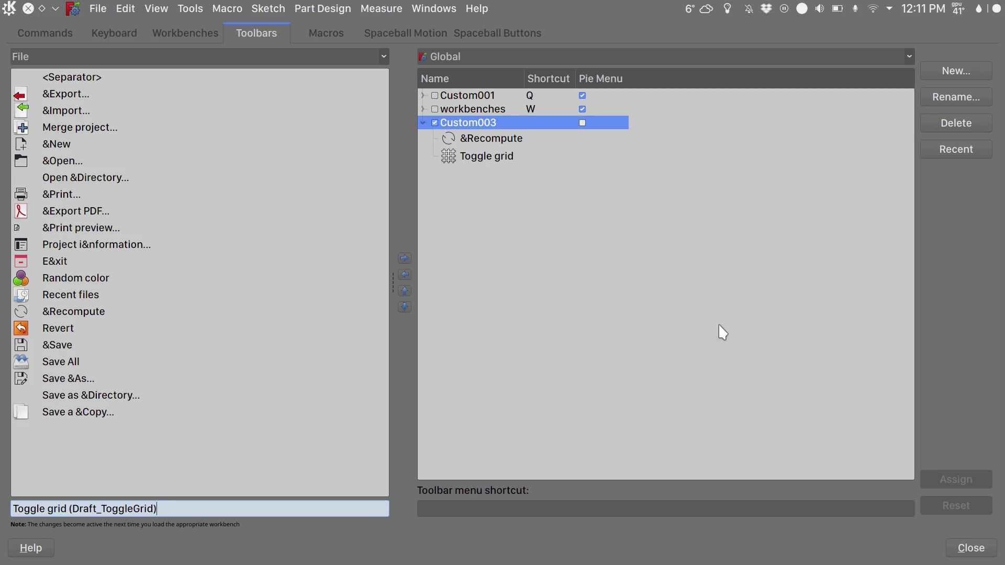
click(951, 553)
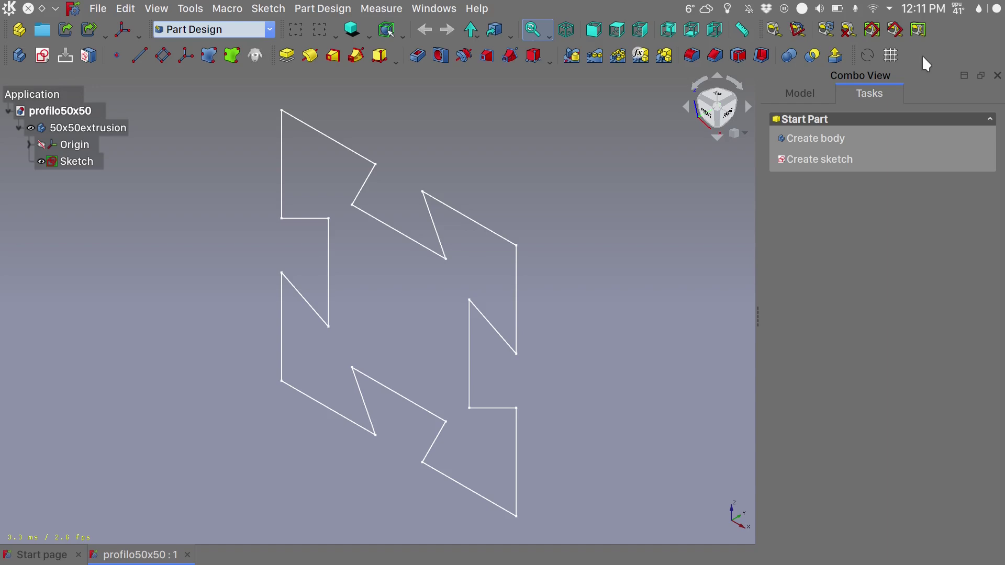
Turn on the Draft grid with the new Toggle grid button and zoom out.
click(890, 56)
scroll(462, 226, down, 5)
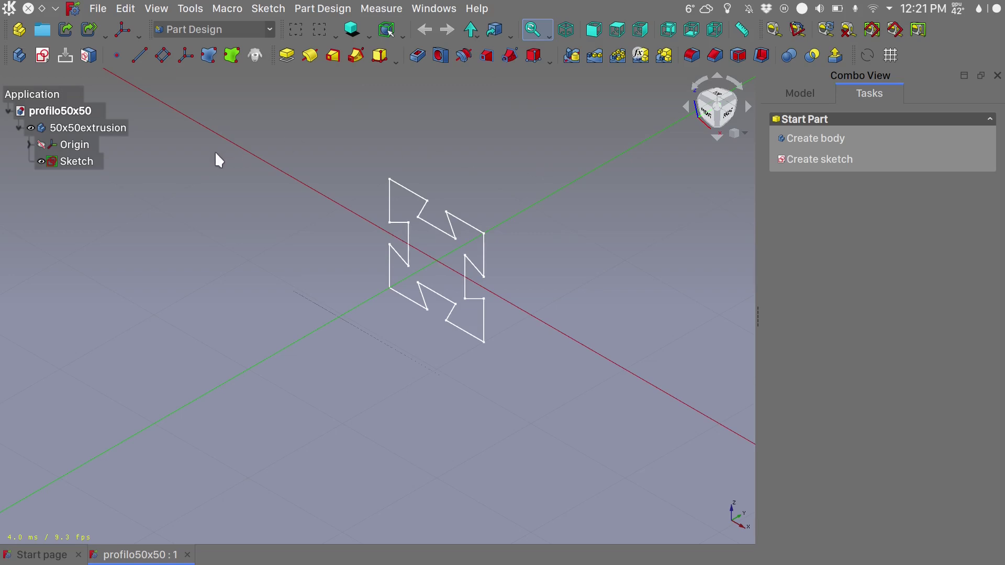
Open the 50x50 Sketch for editing, then leave the sketch editor.
click(76, 162)
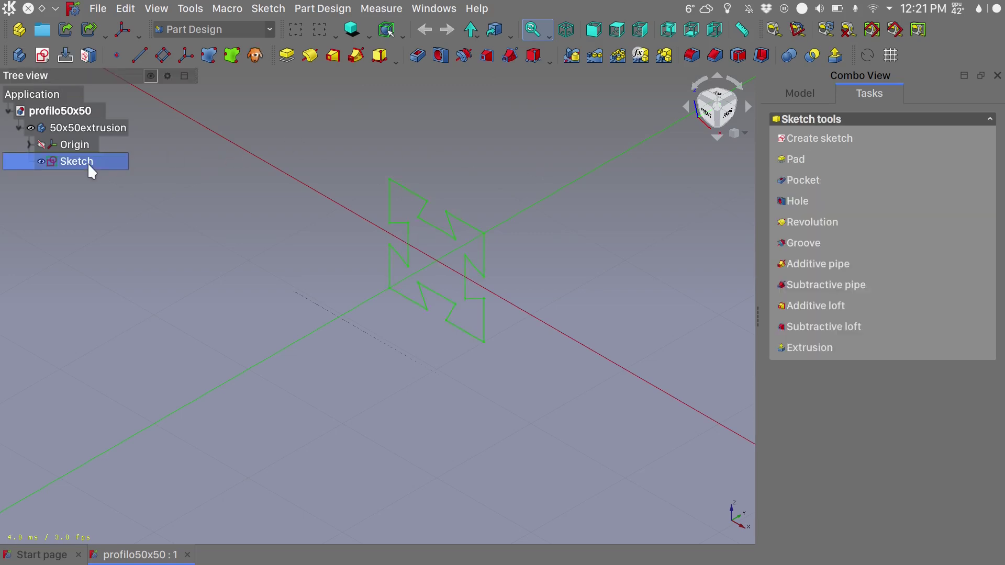
double_click(87, 162)
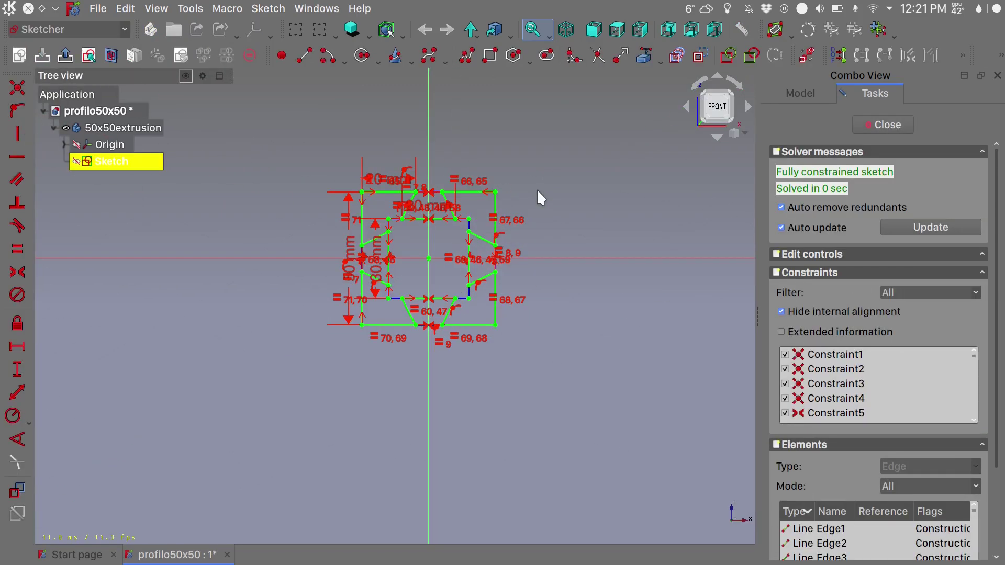
scroll(429, 250, up, 5)
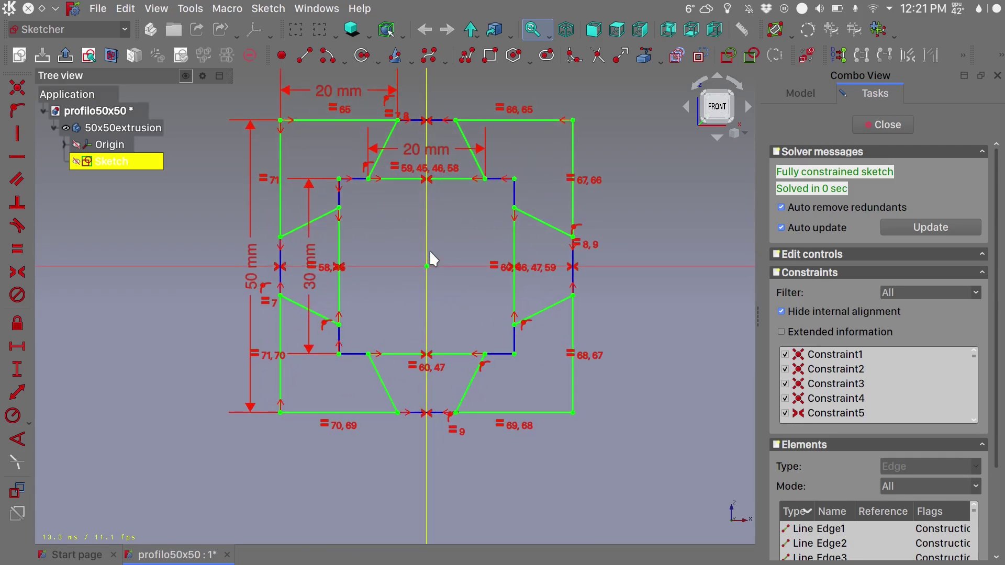
click(874, 127)
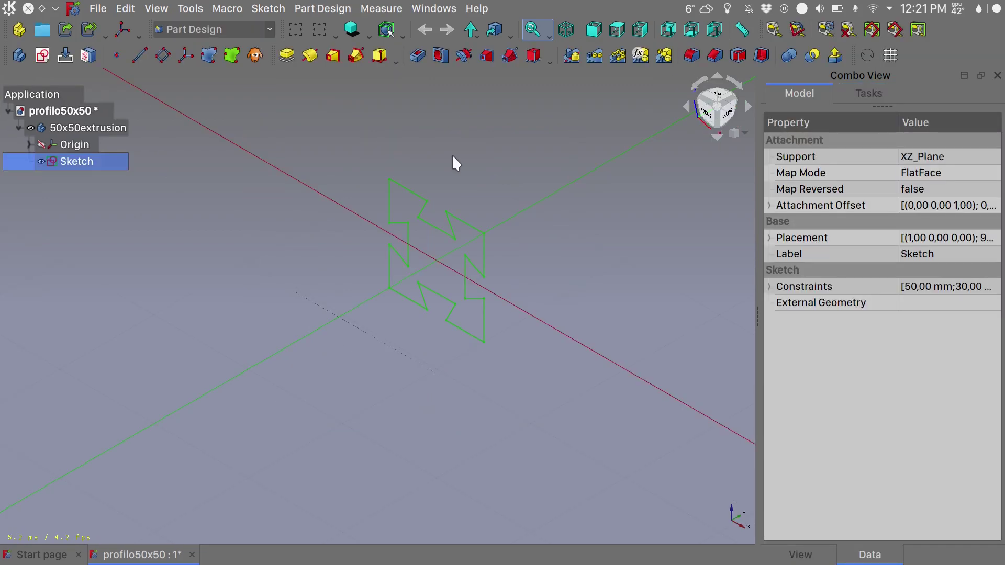
Pad the sketch 10 mm, symmetric to plane.
click(286, 54)
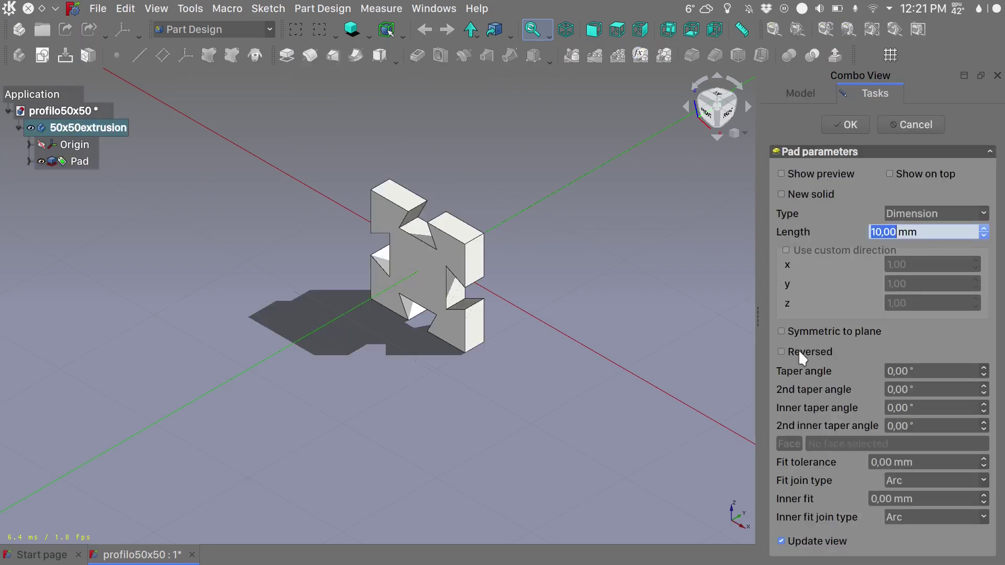
click(801, 334)
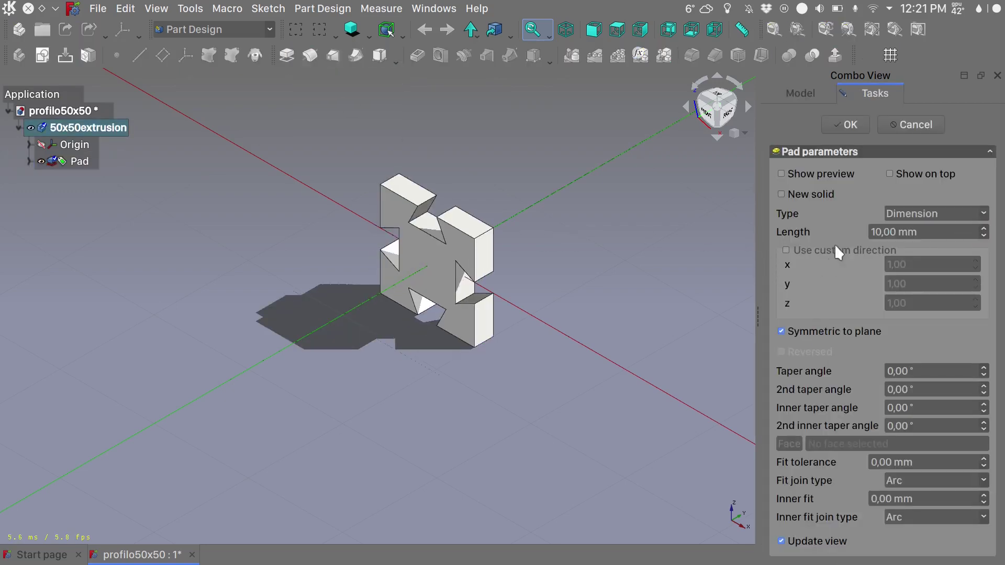
click(848, 126)
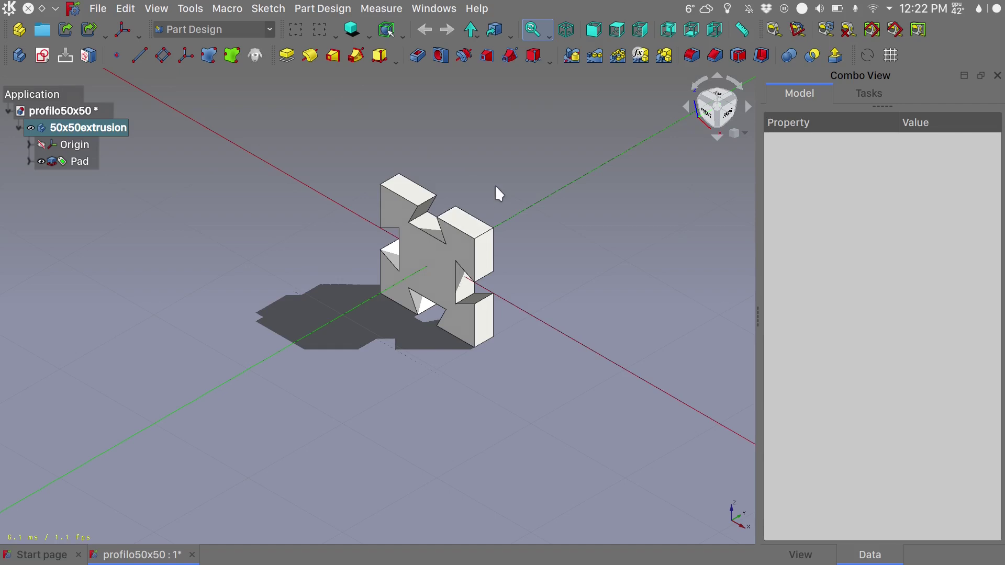
Switch to the Spreadsheet workbench, add a Spreadsheet and open it for editing.
click(78, 162)
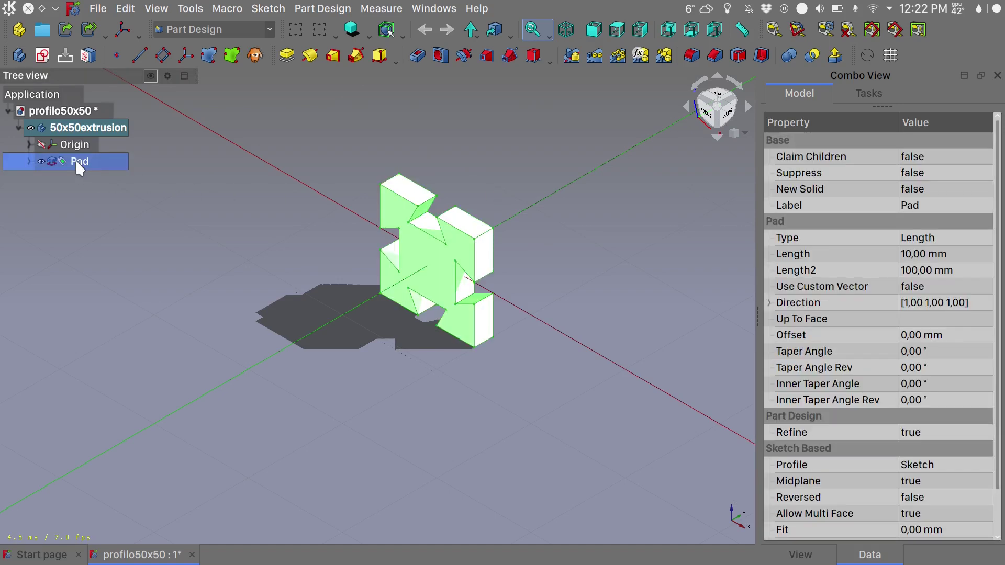
scroll(830, 202, down, 1)
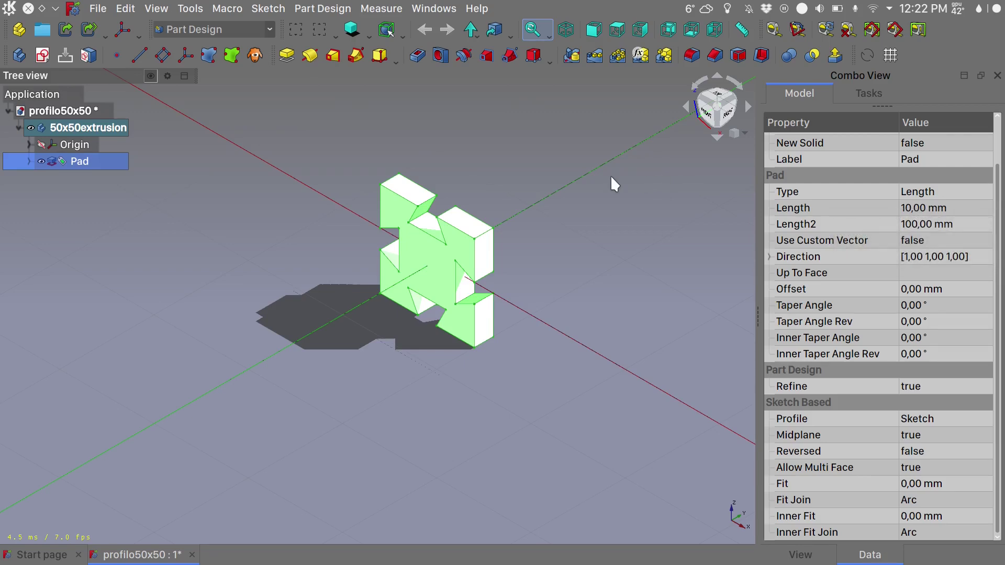
click(265, 25)
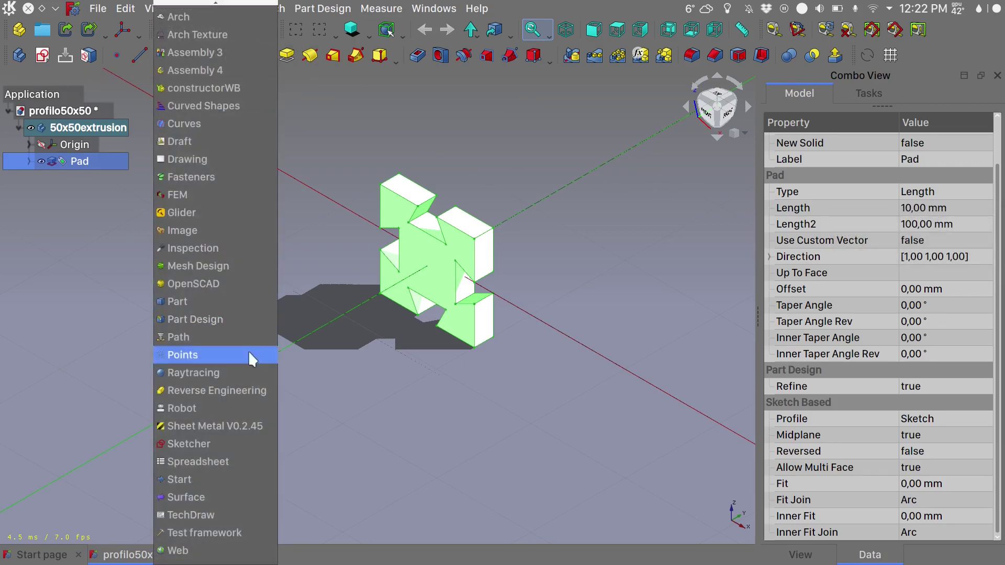
click(231, 461)
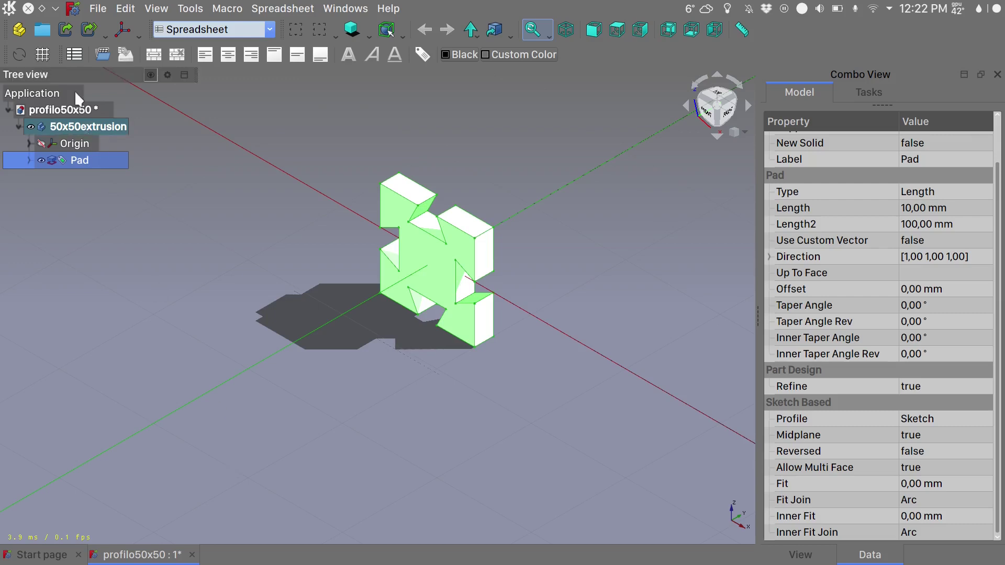
click(75, 55)
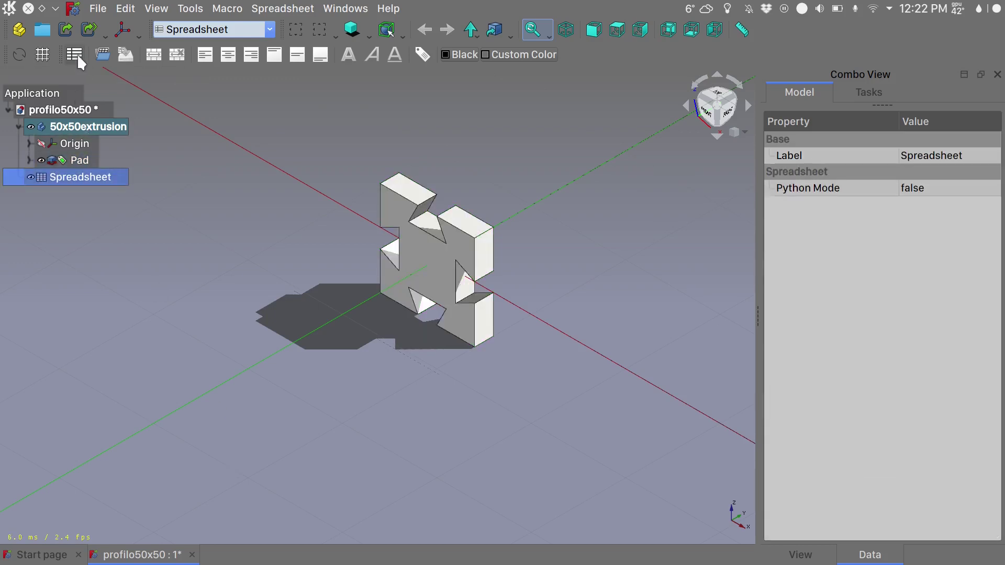
double_click(73, 173)
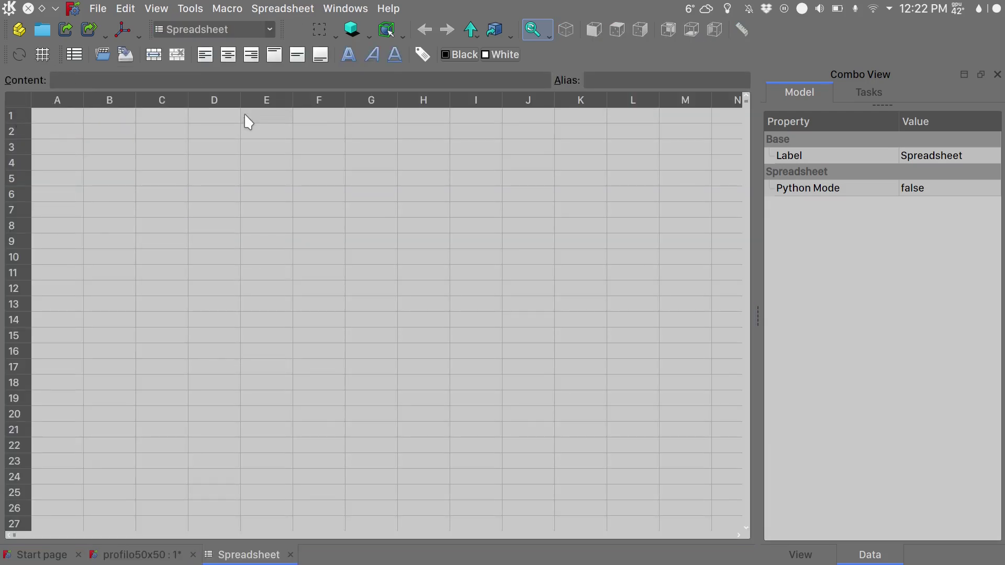
Tile the 3D view and Spreadsheet windows and resize them to share the screen.
click(345, 9)
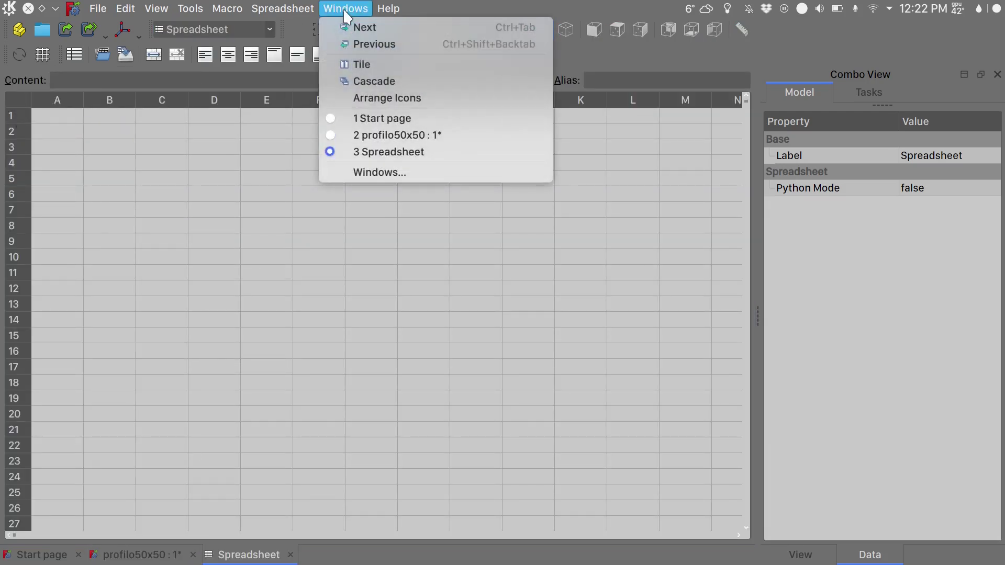
click(361, 64)
click(495, 151)
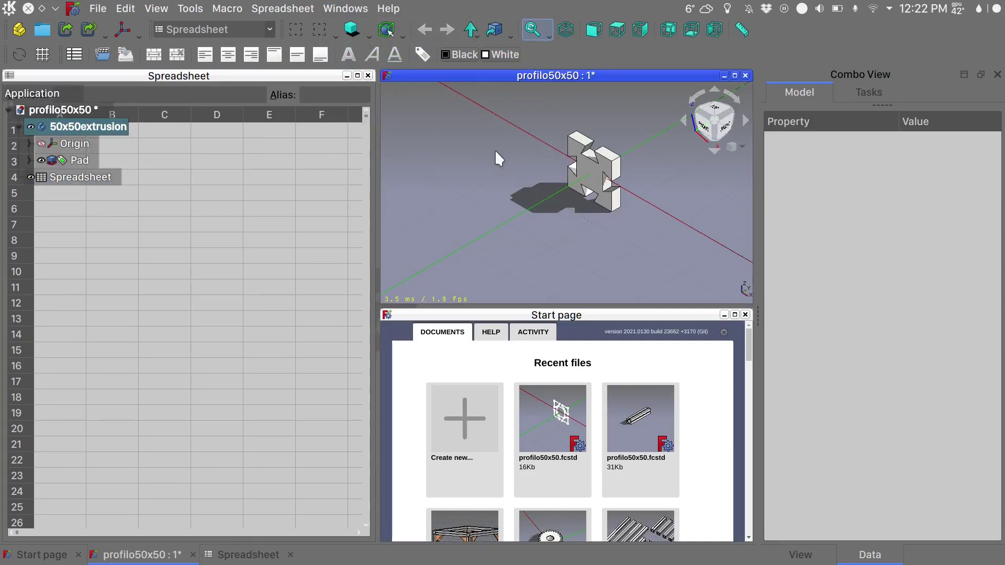
click(347, 10)
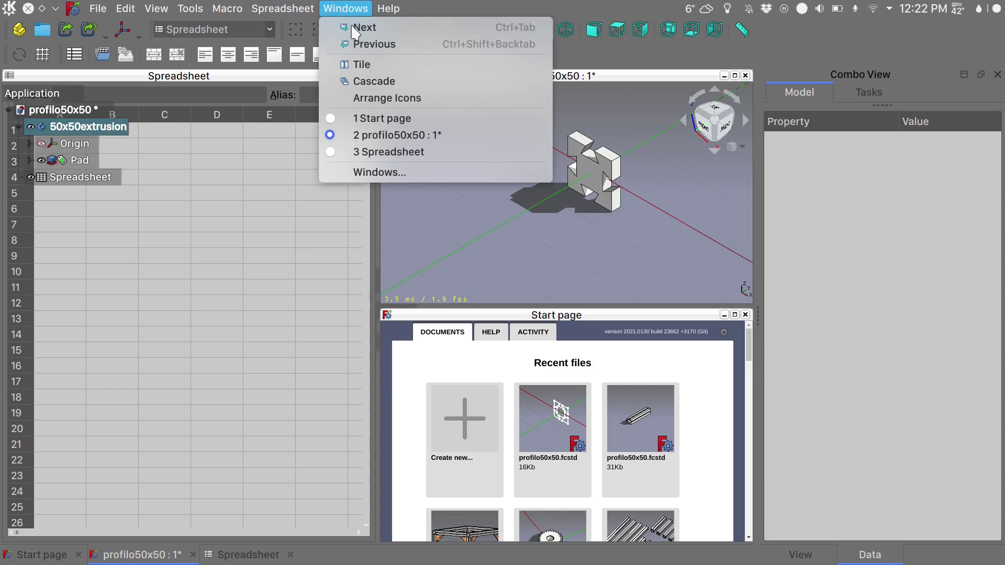
click(359, 64)
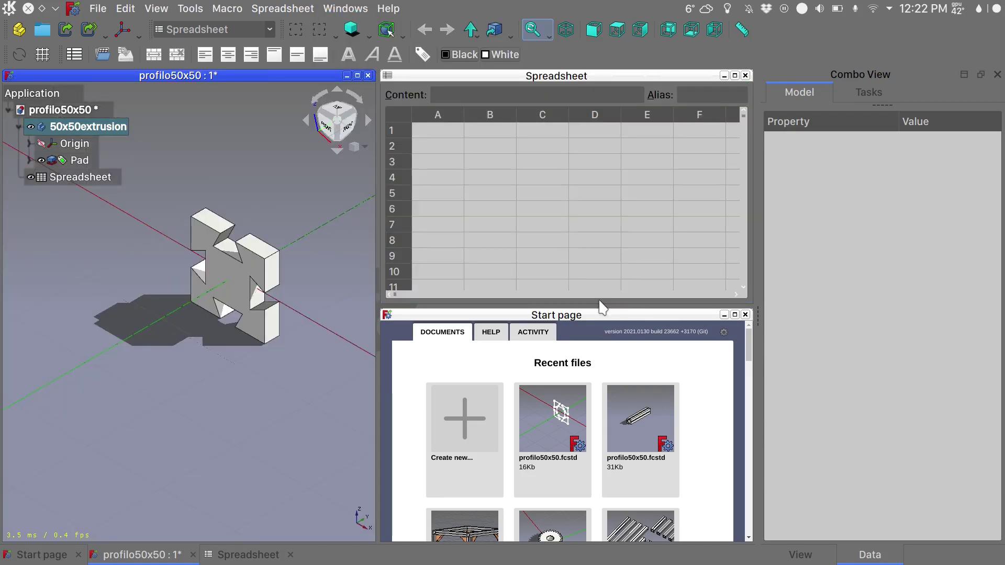
drag(600, 307, 604, 354)
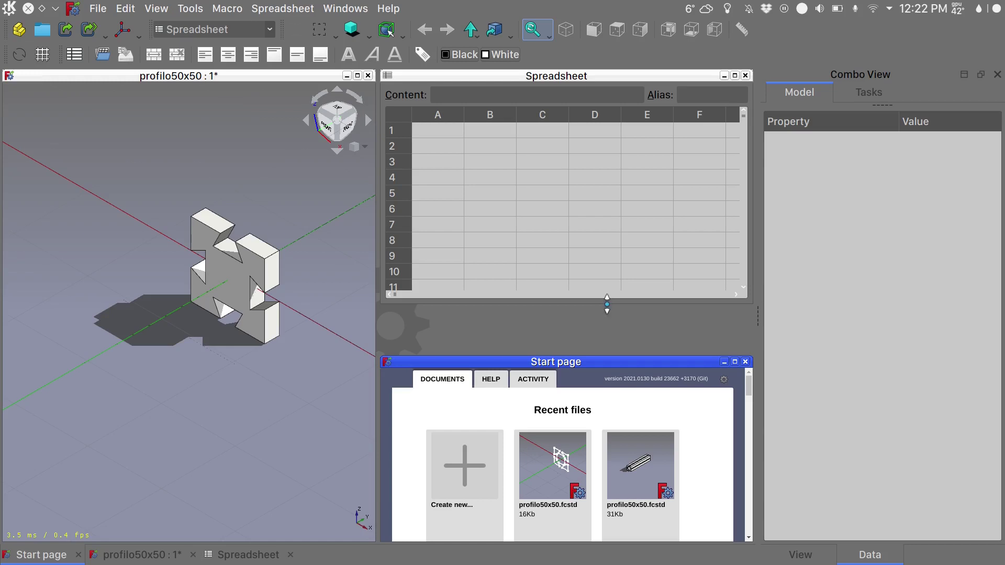
drag(607, 303, 617, 531)
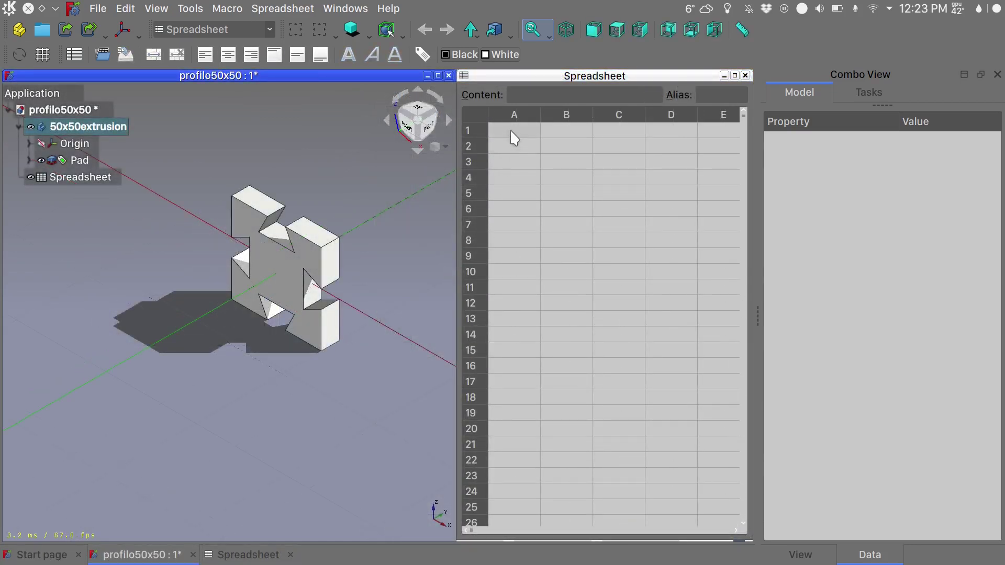
Enter 200 in cell B1 and give it the alias ExtrusionLength.
click(510, 131)
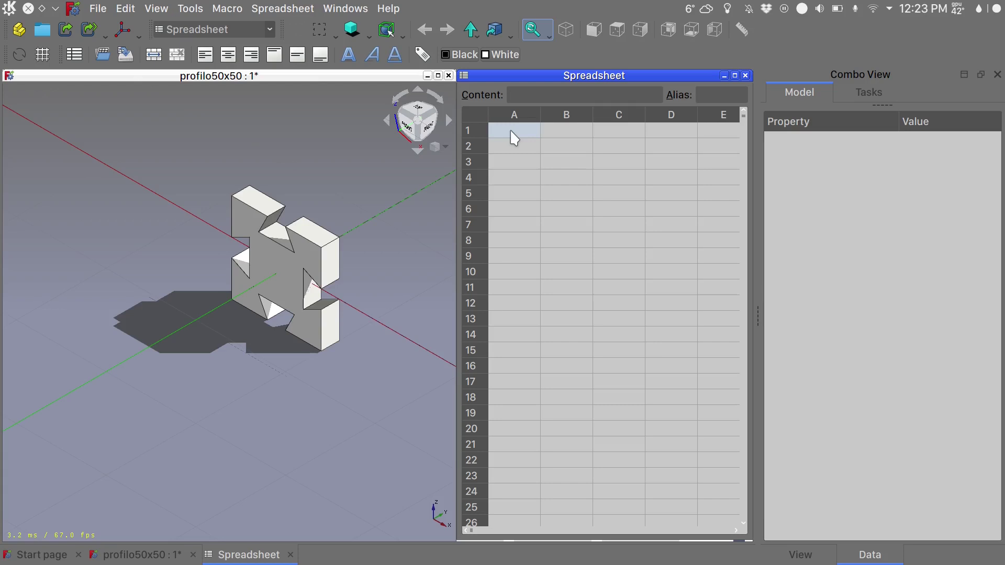
click(565, 134)
click(549, 95)
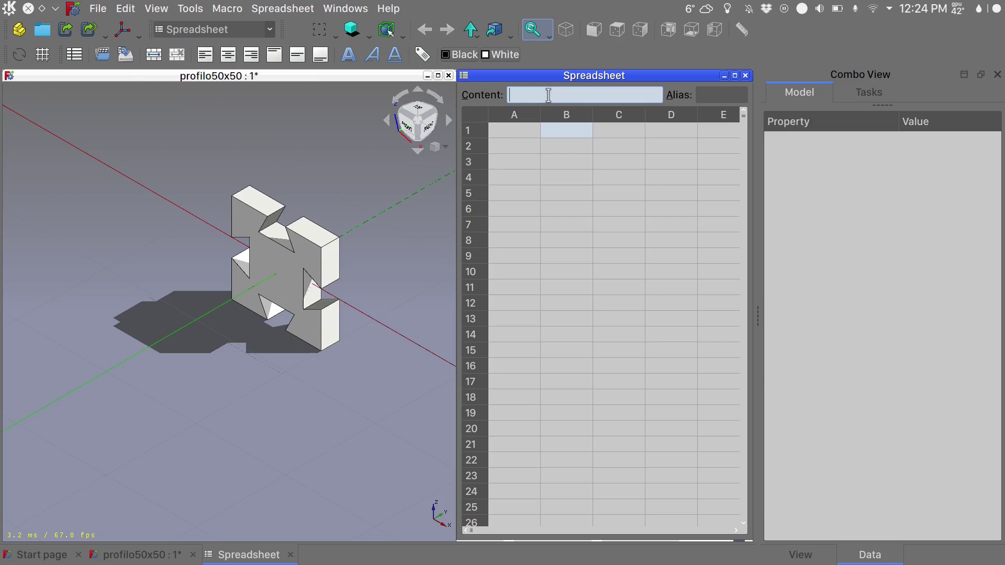
text(200)
click(714, 95)
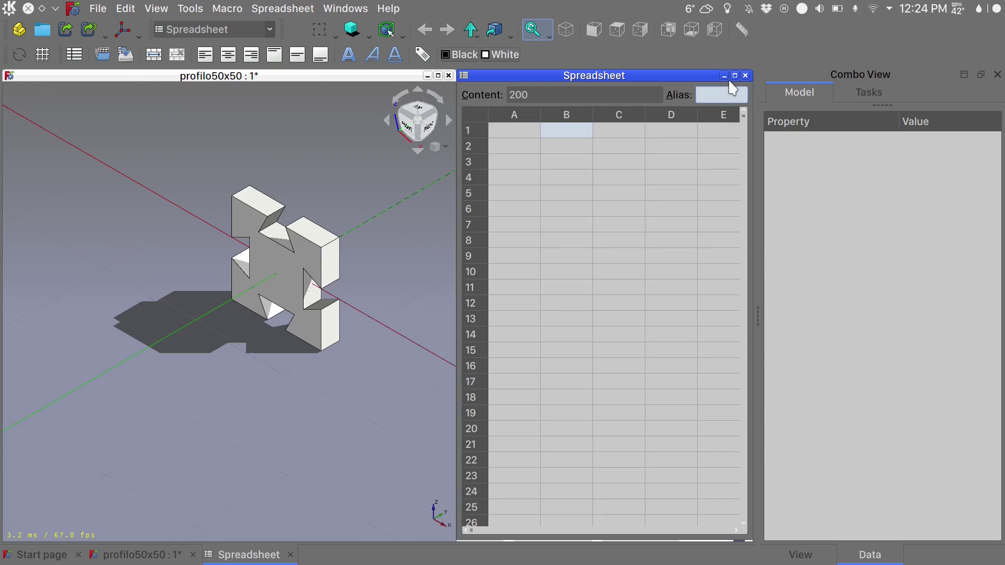
text(Extr)
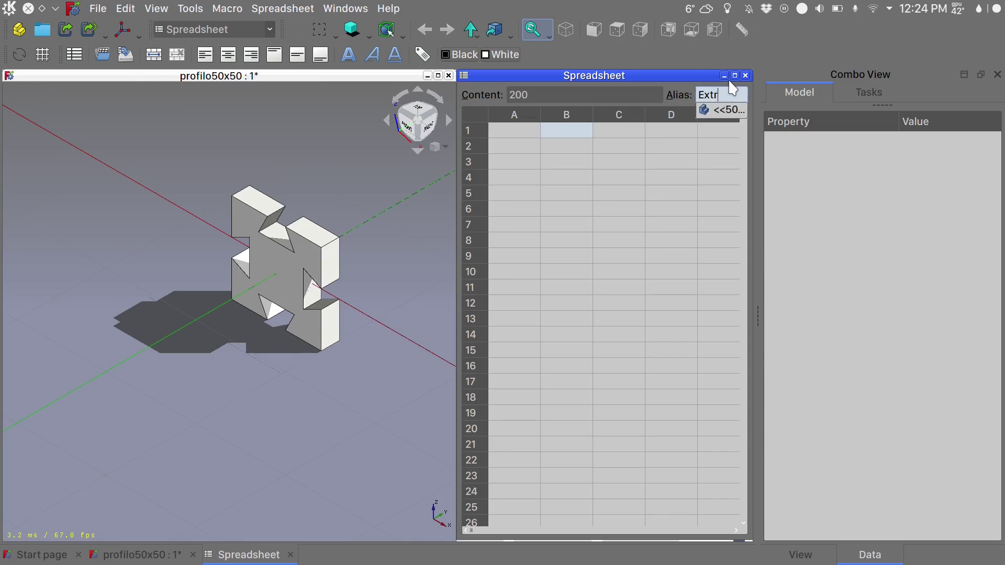
text(usionL)
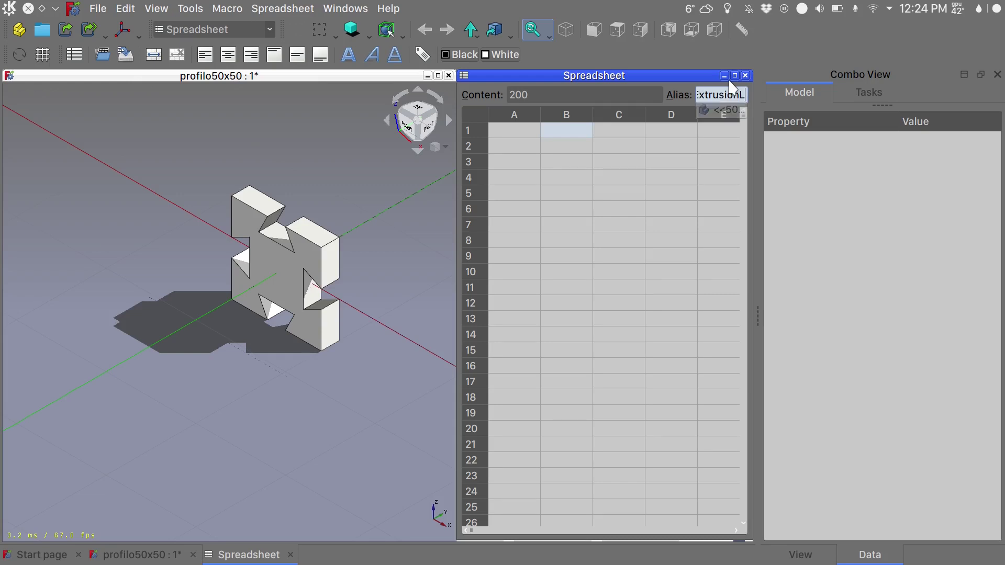
text(ength)
key(Return)
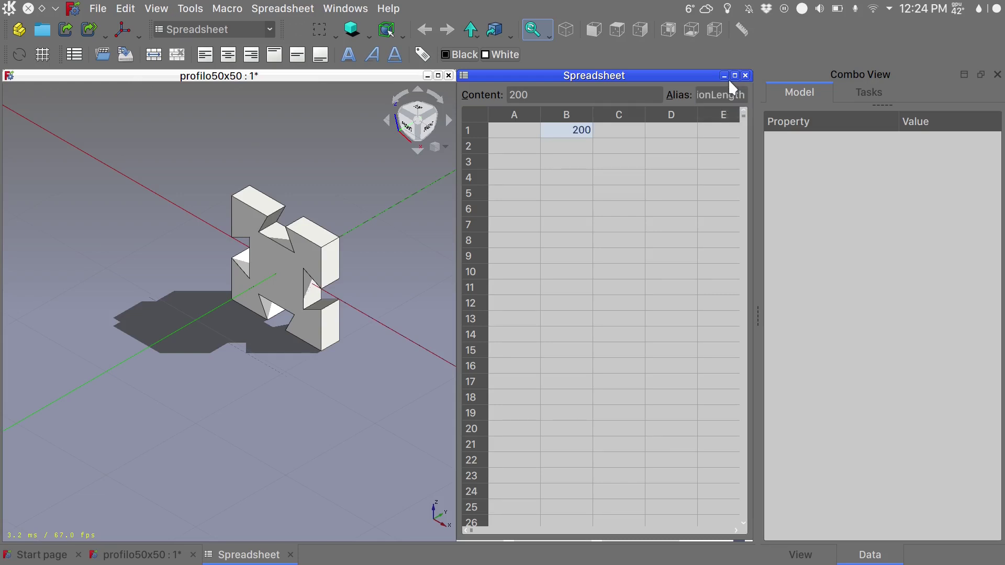
click(627, 136)
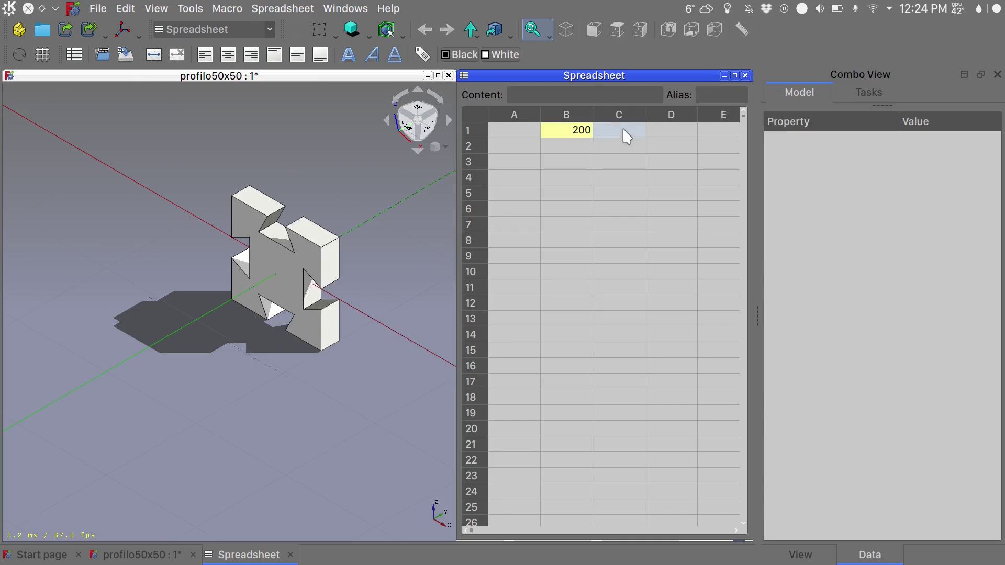
click(569, 136)
click(606, 134)
Set the Pad length expression to Spreadsheet.ExtrusionLength.
click(358, 155)
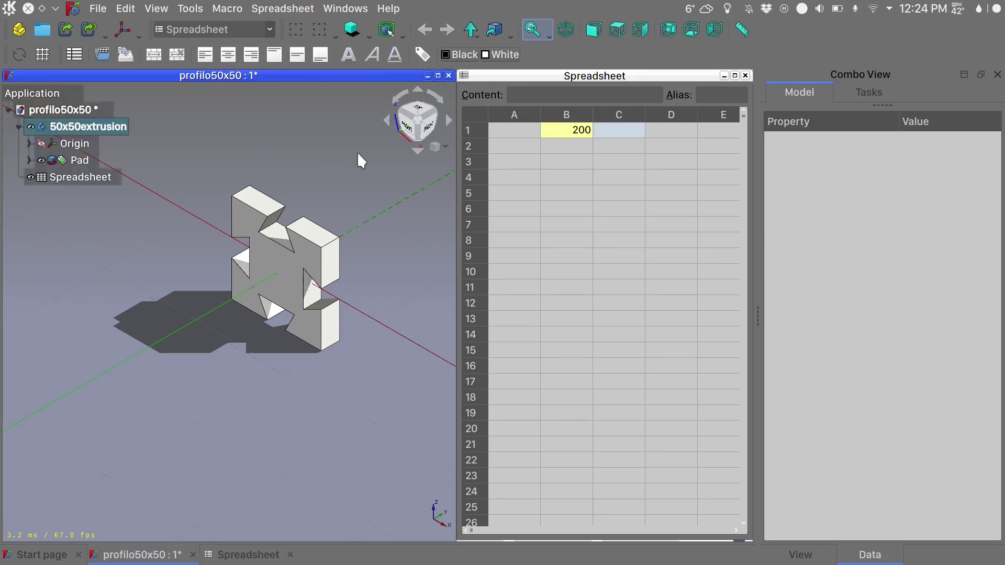
click(79, 161)
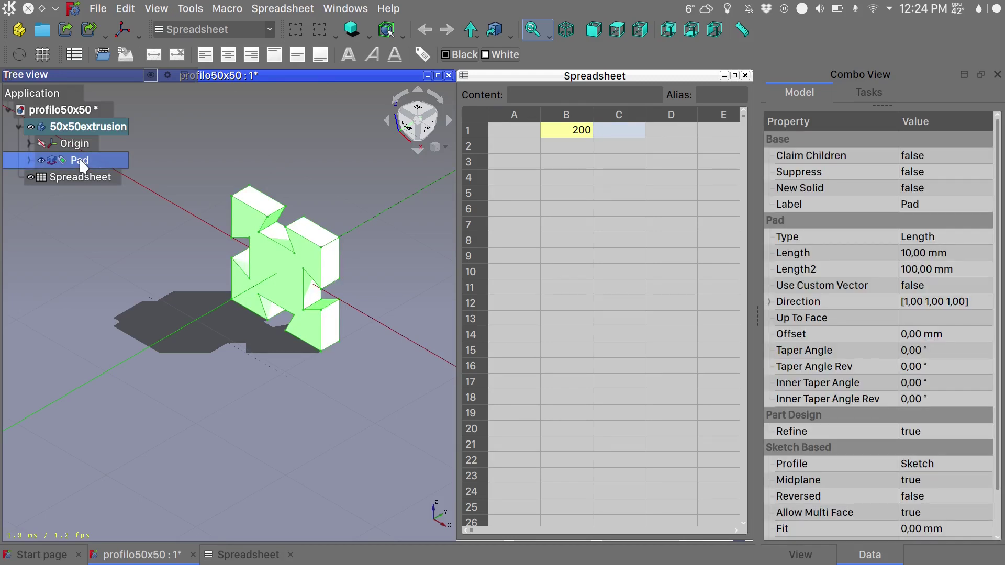
double_click(79, 160)
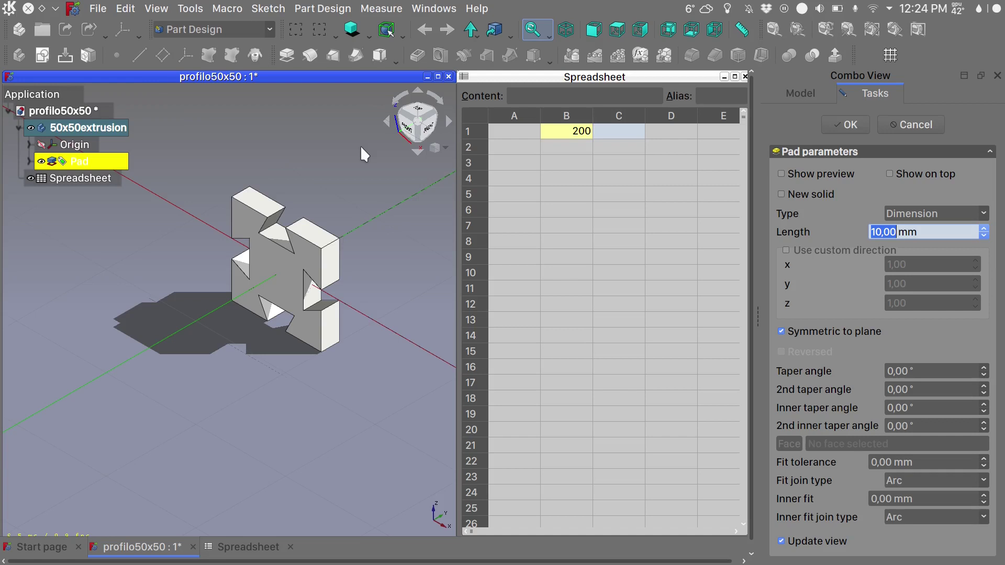
click(967, 232)
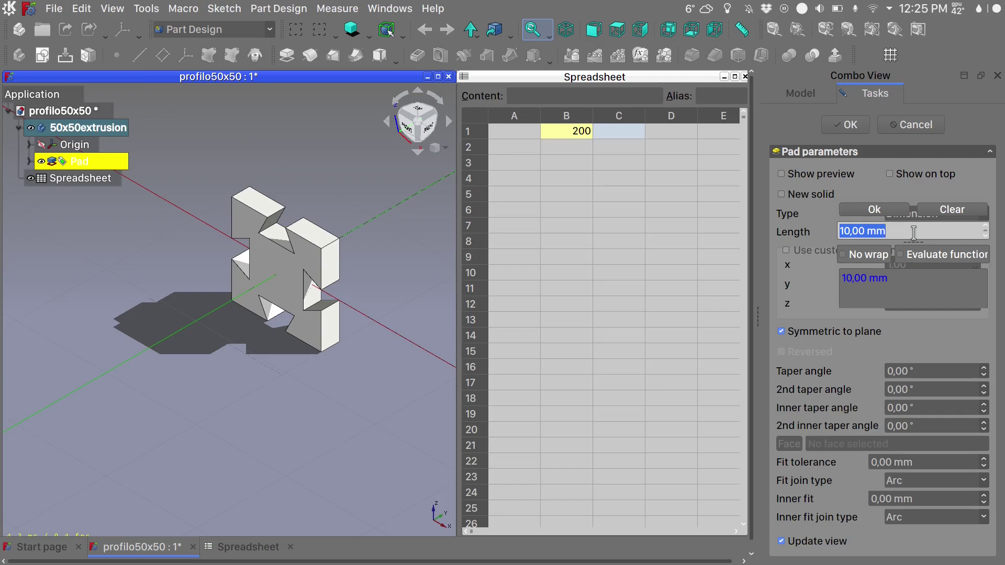
text(Spreadsheet)
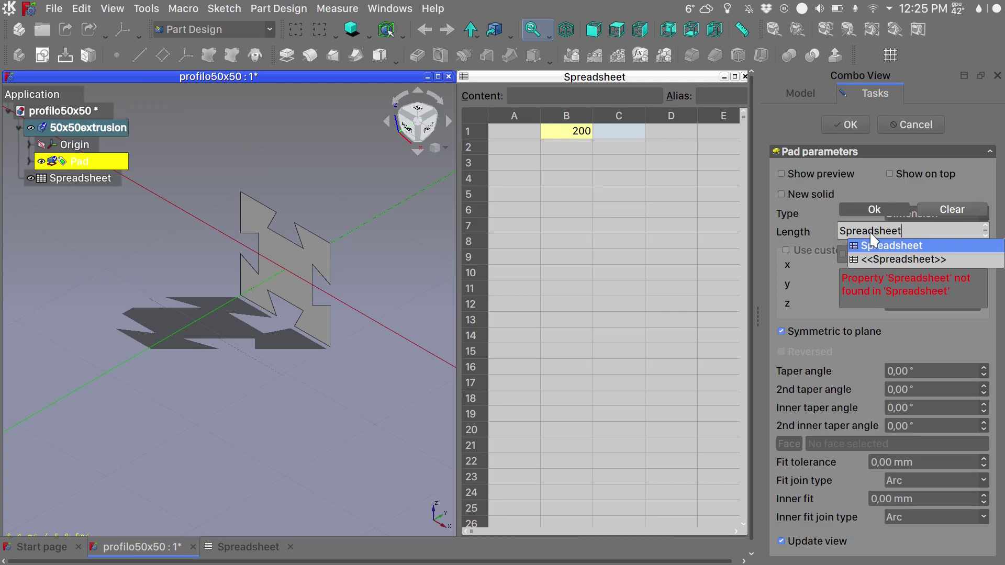
text(.)
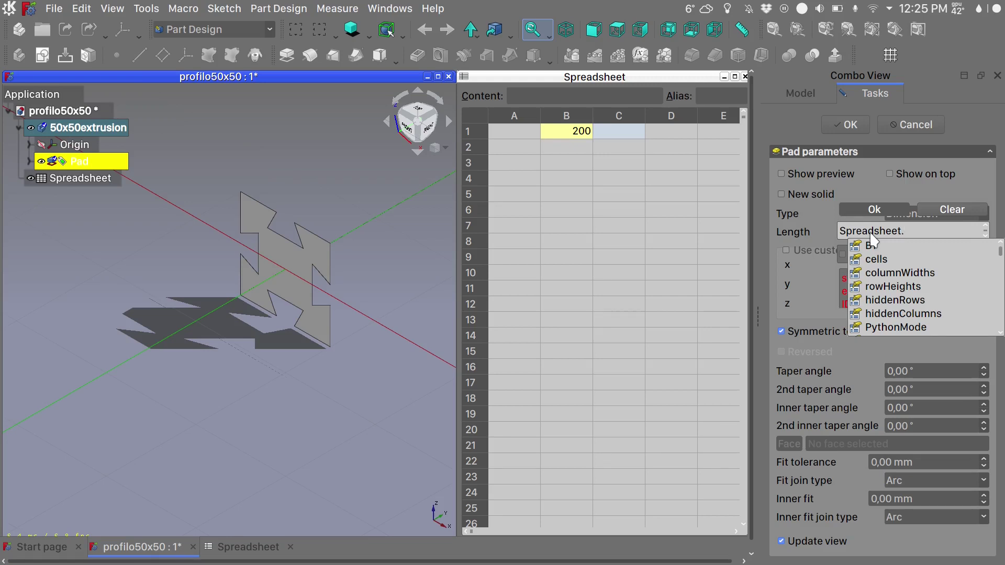
text(ex)
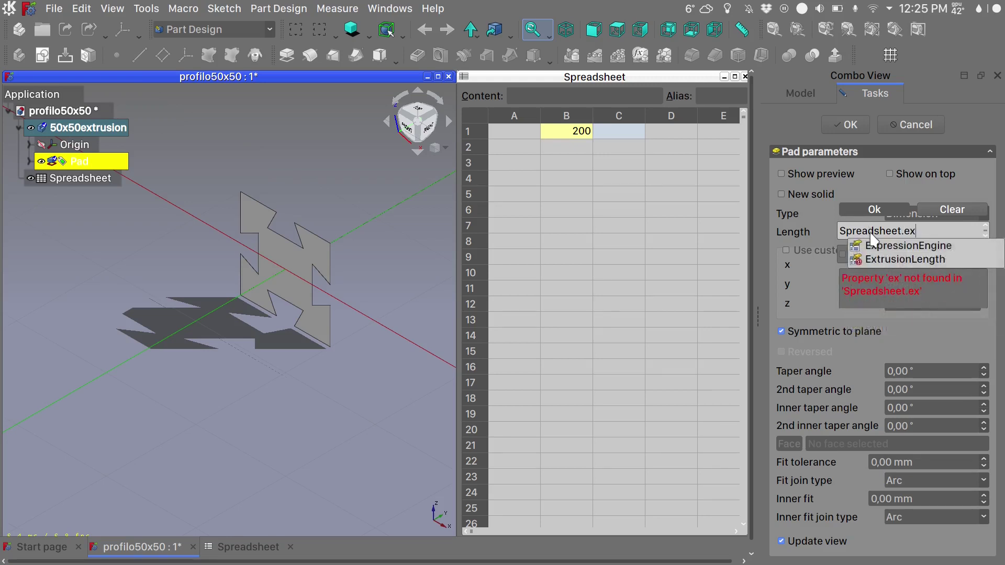
key(Down)
key(Down)
key(Return)
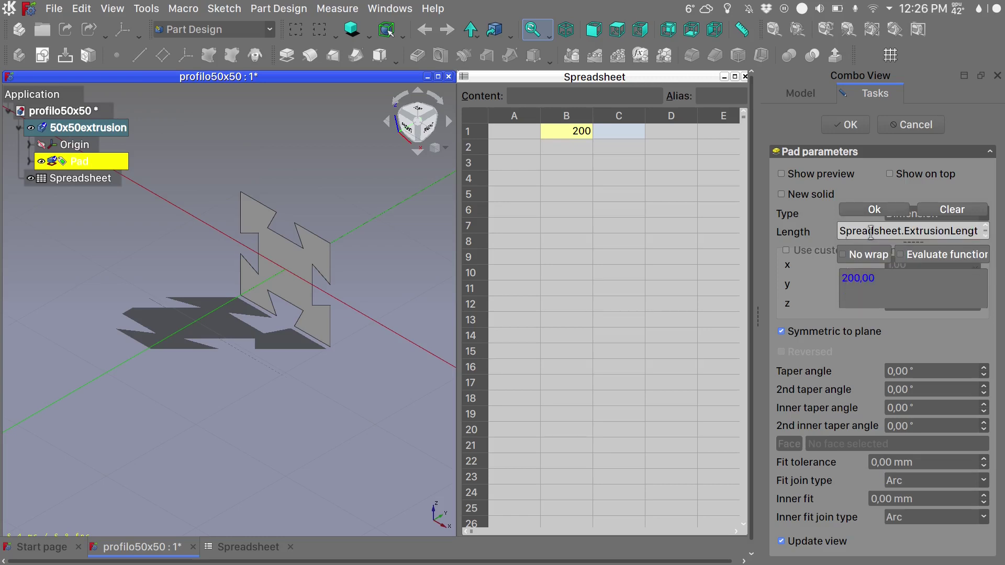
click(872, 209)
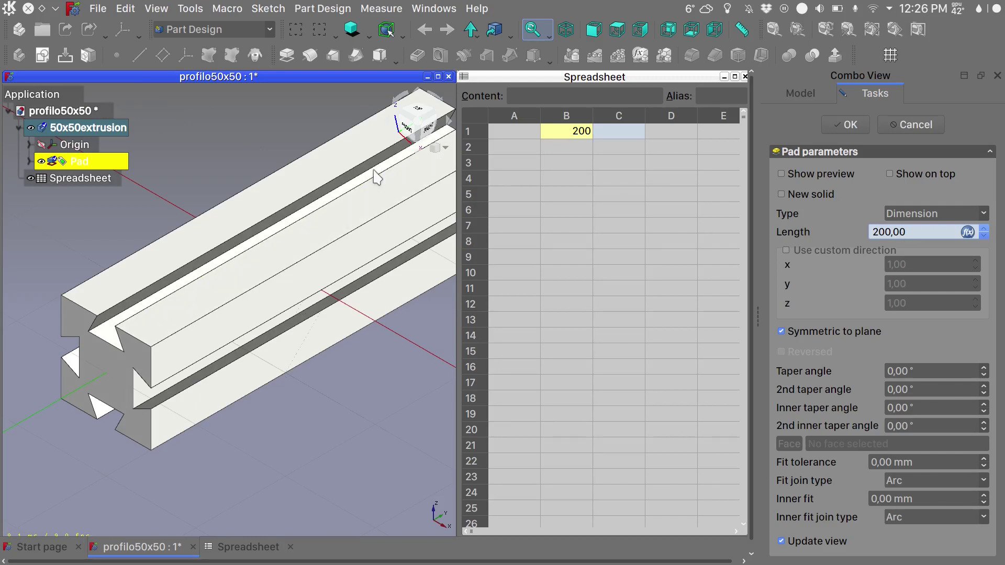
Test the pad update by changing B1 to 300, then finish the Pad edit.
click(565, 134)
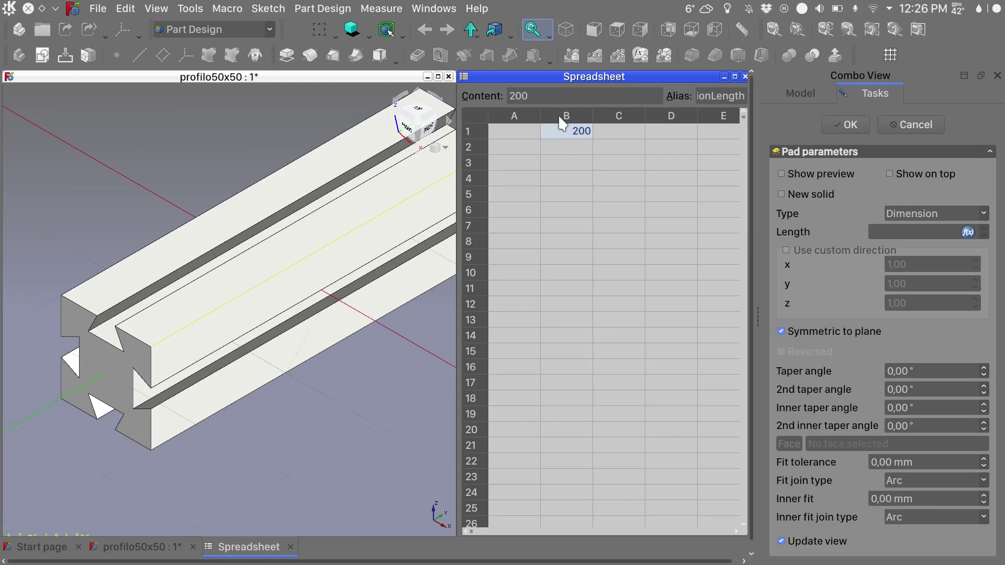
click(536, 97)
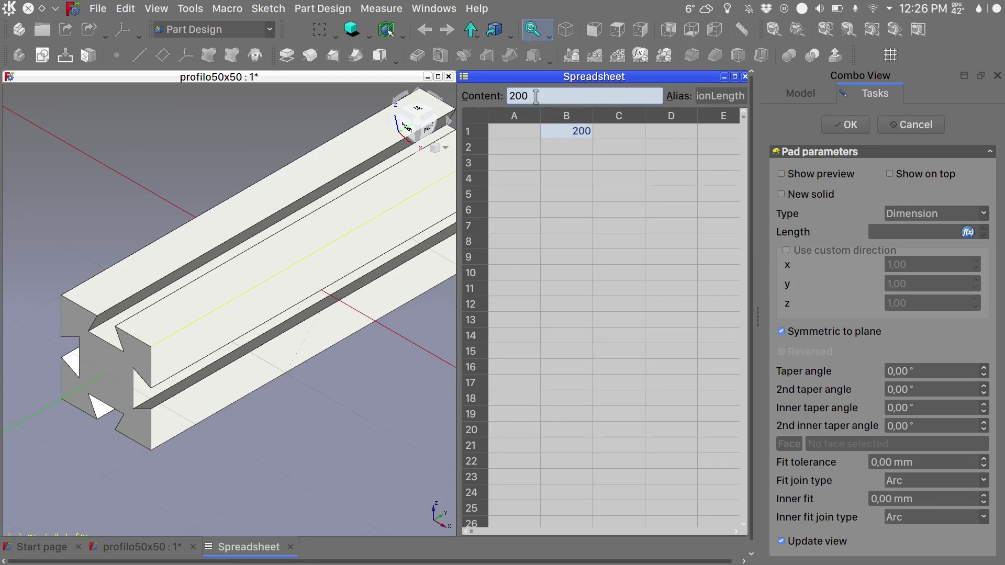
key(BackSpace)
key(BackSpace)
key(BackSpace)
text(300)
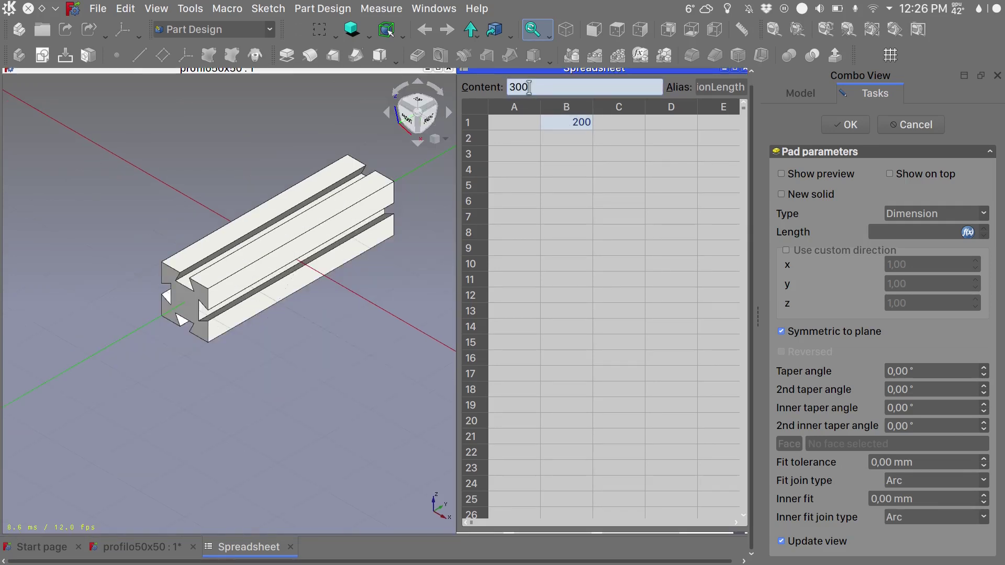
key(Return)
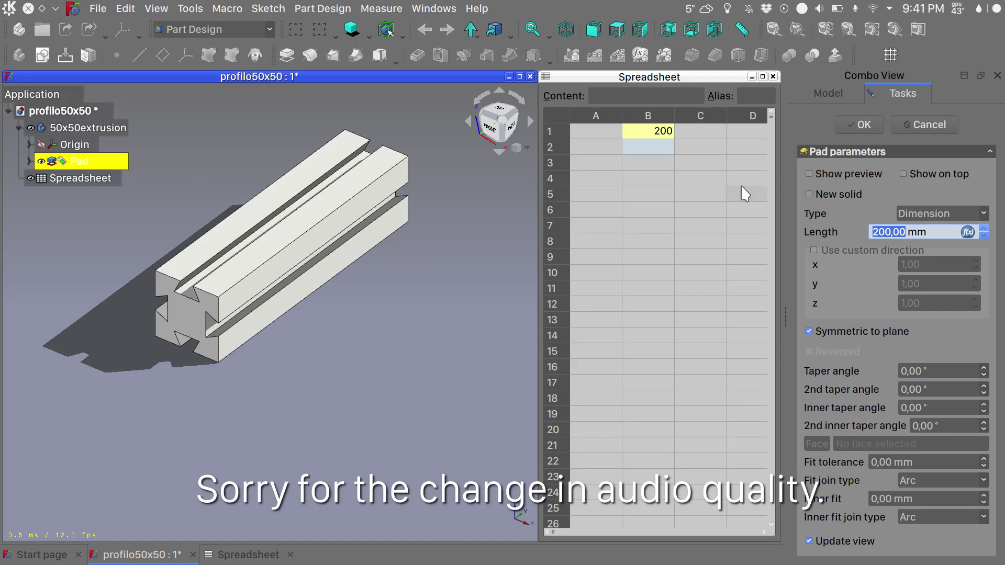
click(863, 126)
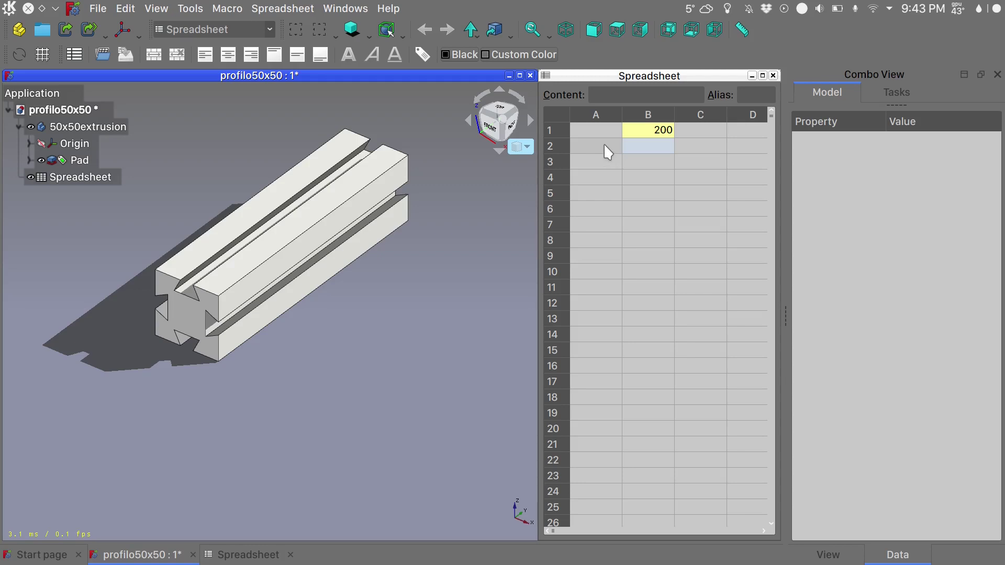
Widen column A and label A2–A4 smallExt, mediumExt and longExt.
click(606, 151)
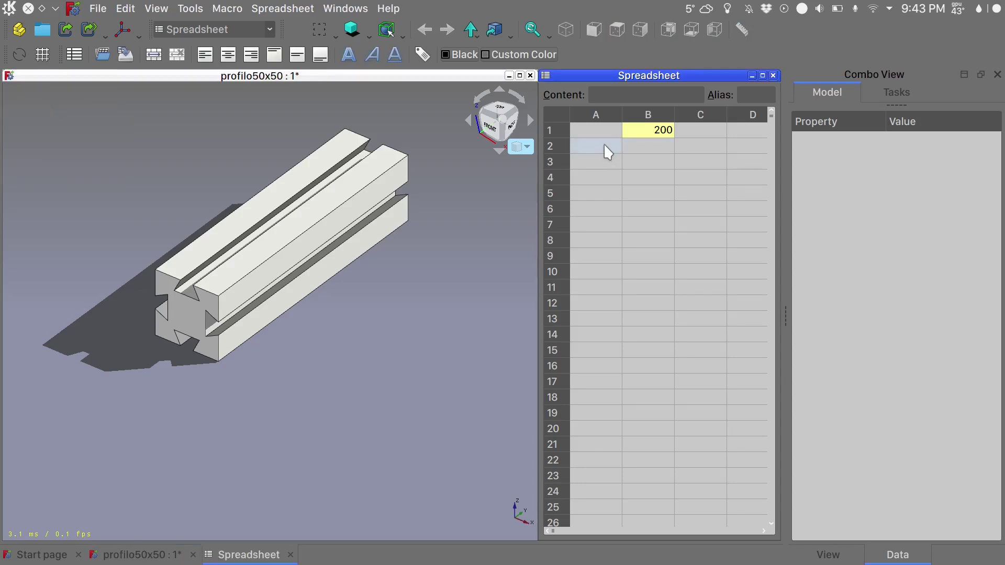
click(606, 150)
drag(622, 114, 645, 114)
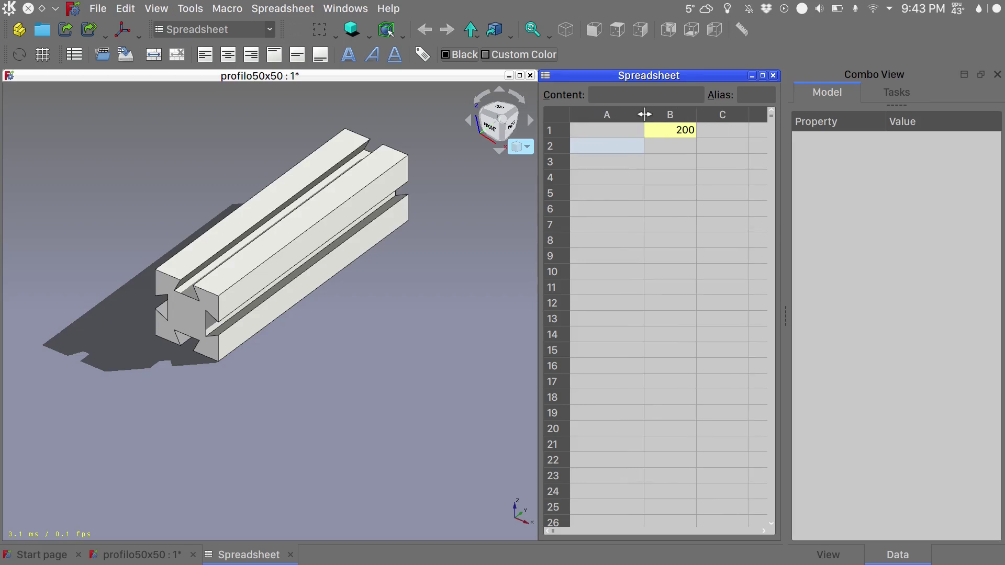
text(smallExt)
key(Return)
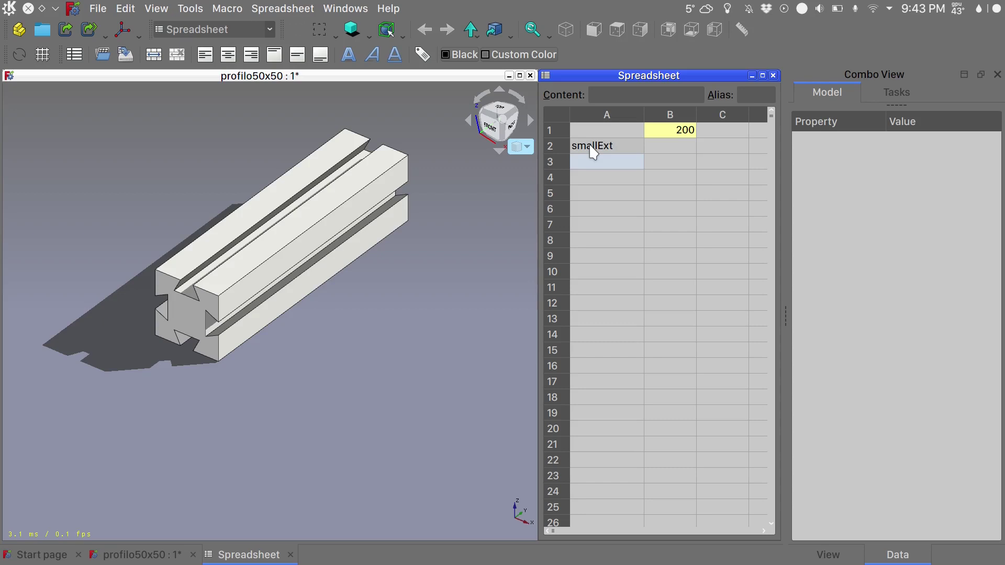
text(mediumExt)
key(Return)
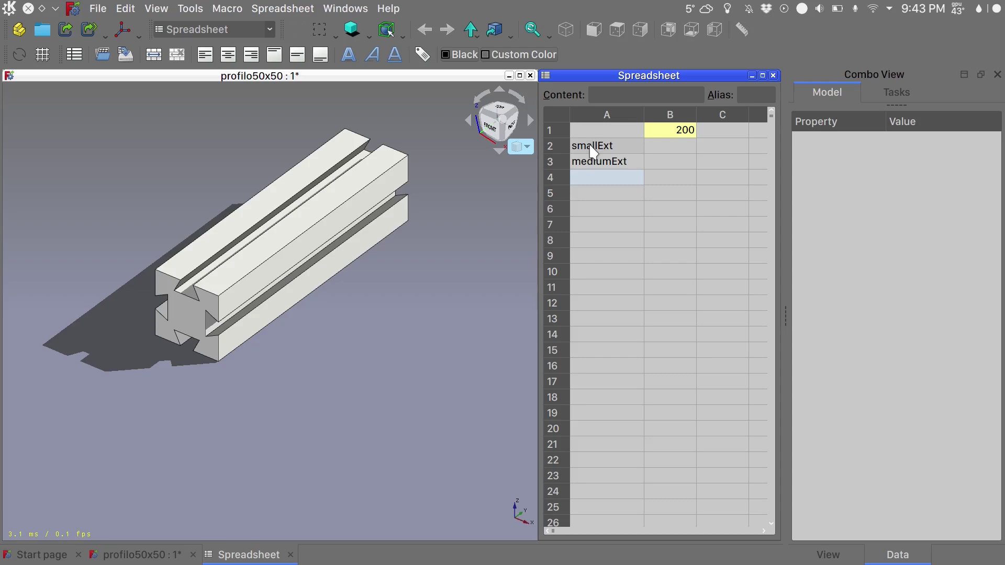
text(L)
key(BackSpace)
text(longExt)
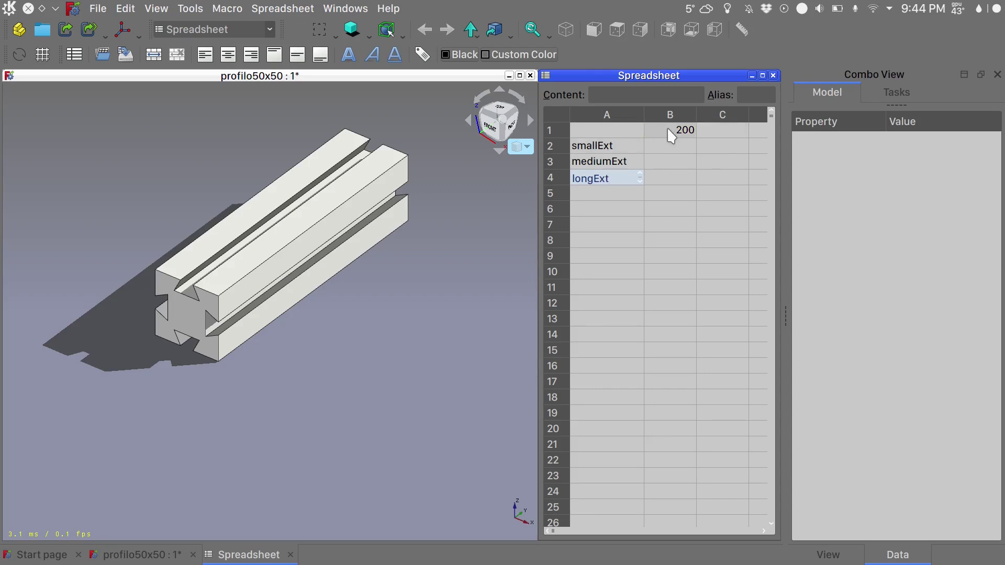
key(Return)
Copy B1's value 200 into cells B2 to B4.
click(677, 132)
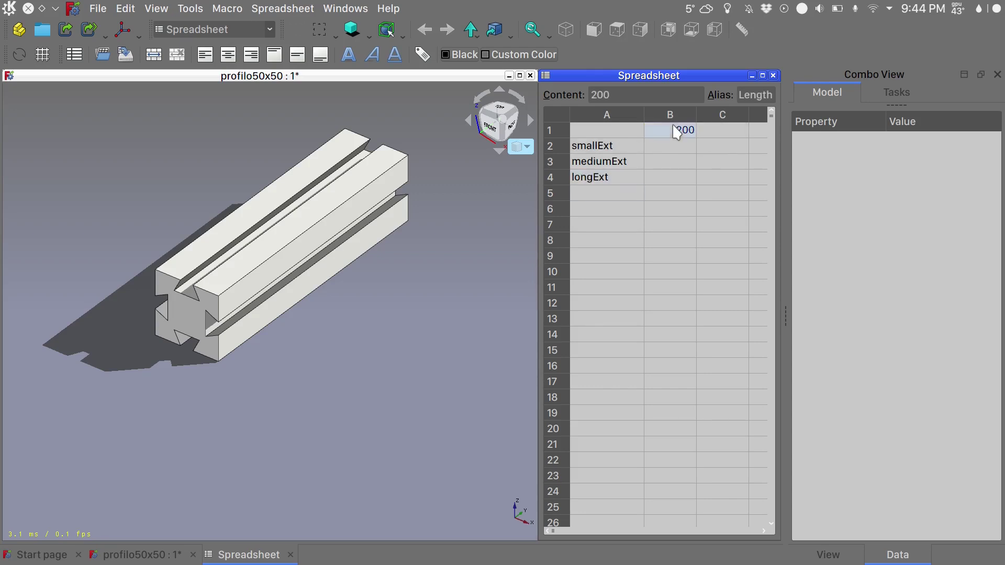
right_click(672, 130)
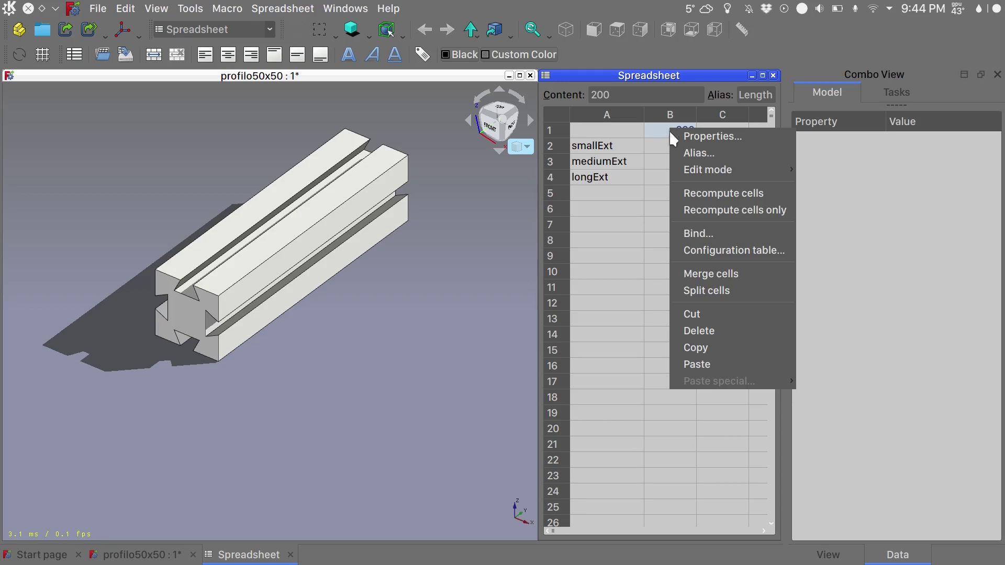
click(696, 348)
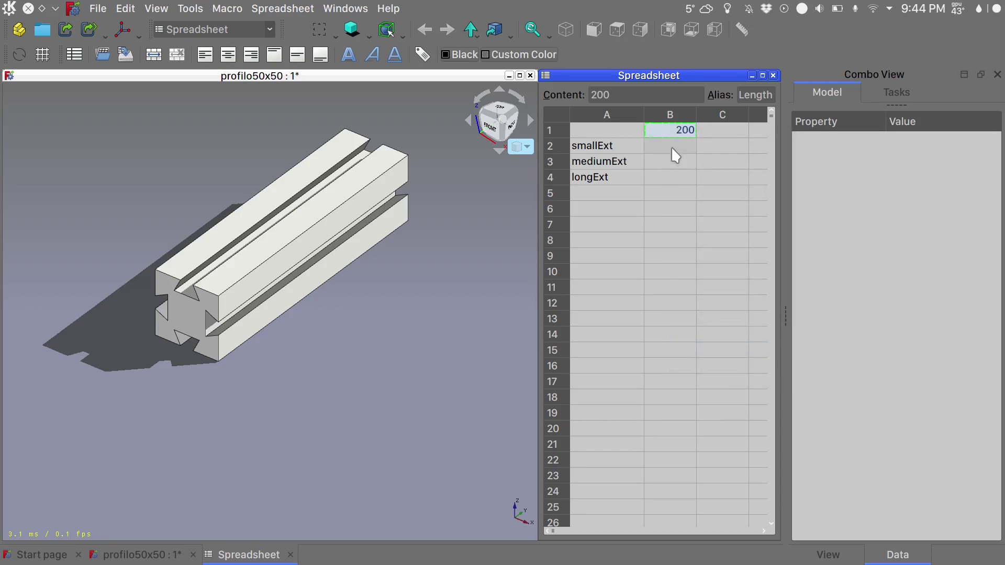
drag(671, 146, 676, 177)
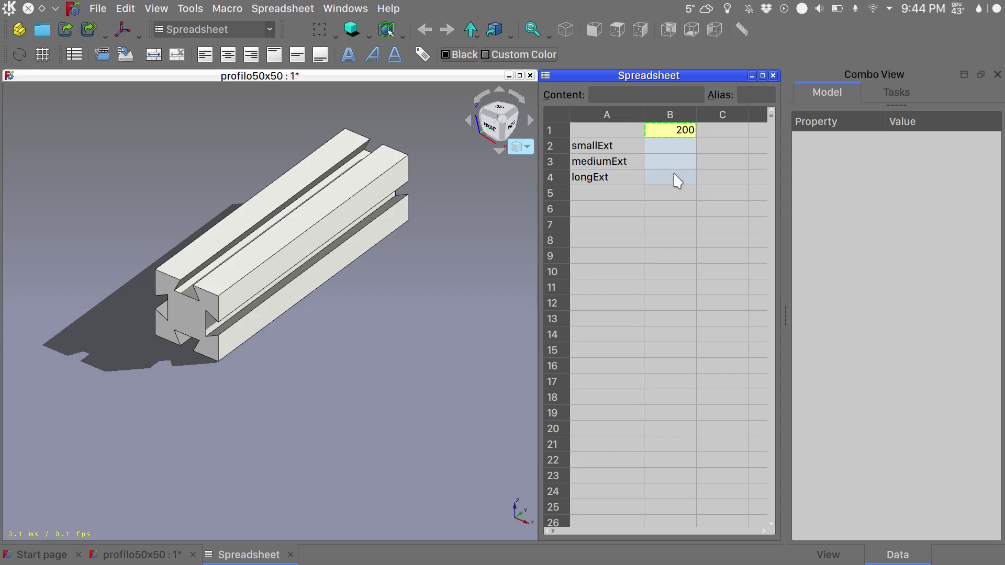
right_click(674, 175)
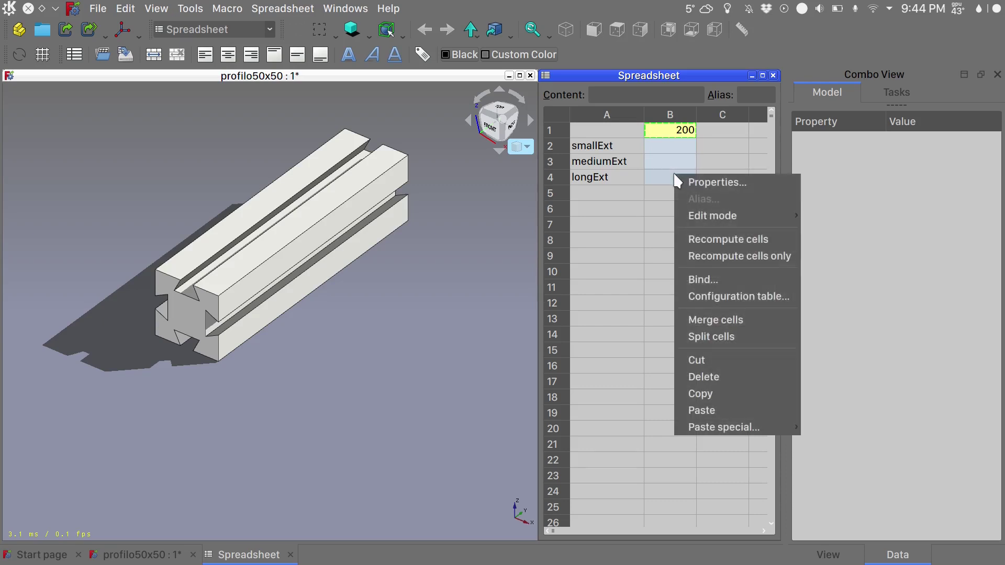
click(729, 411)
click(433, 246)
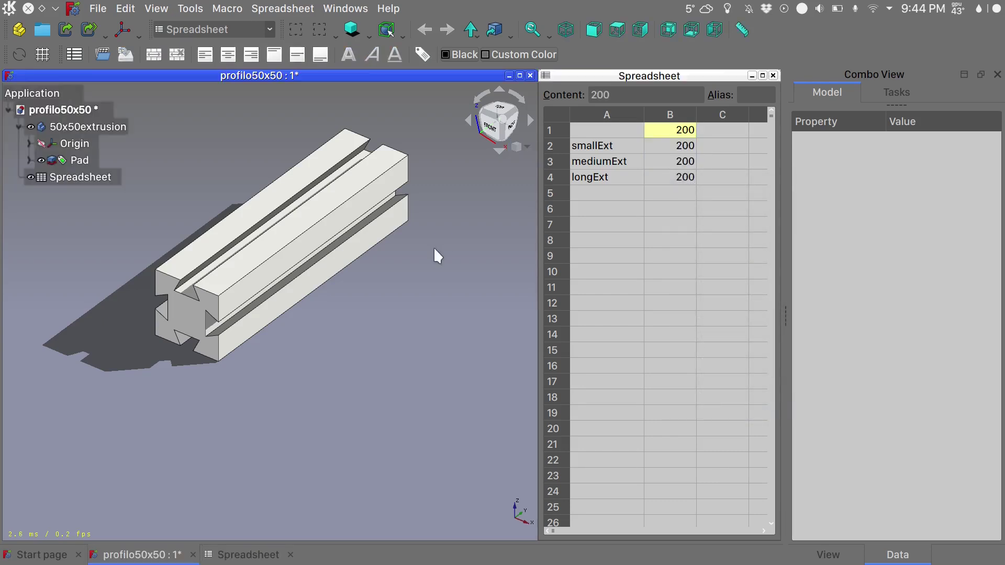
Set up a configuration table targeting Body.Configuration, grouped as 'Extrusion Length'.
click(99, 128)
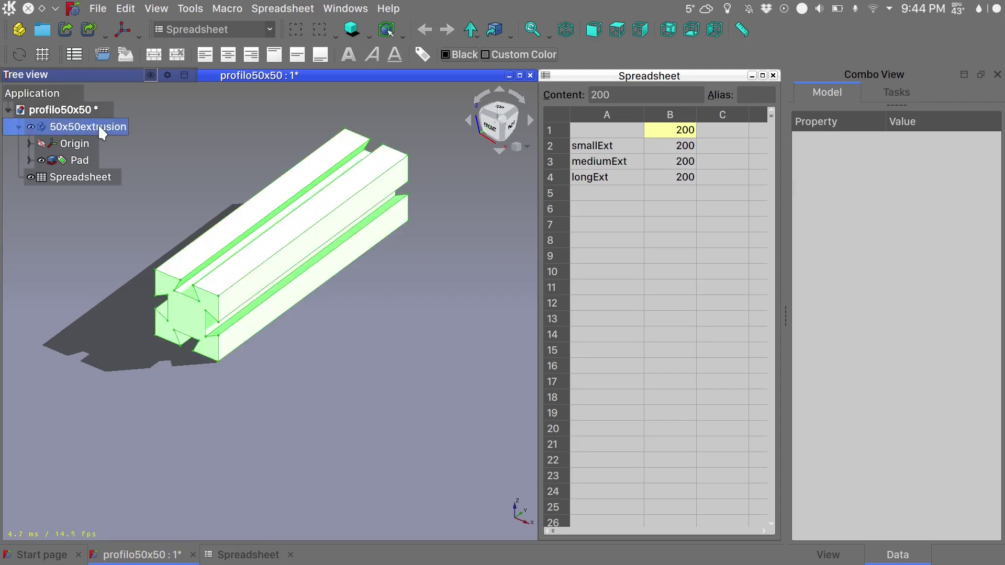
right_click(601, 134)
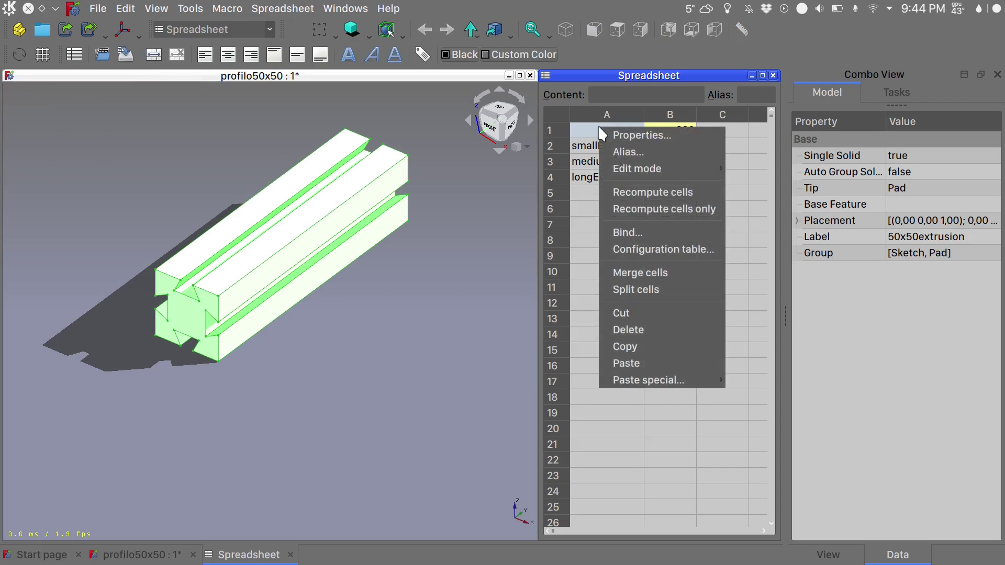
click(661, 249)
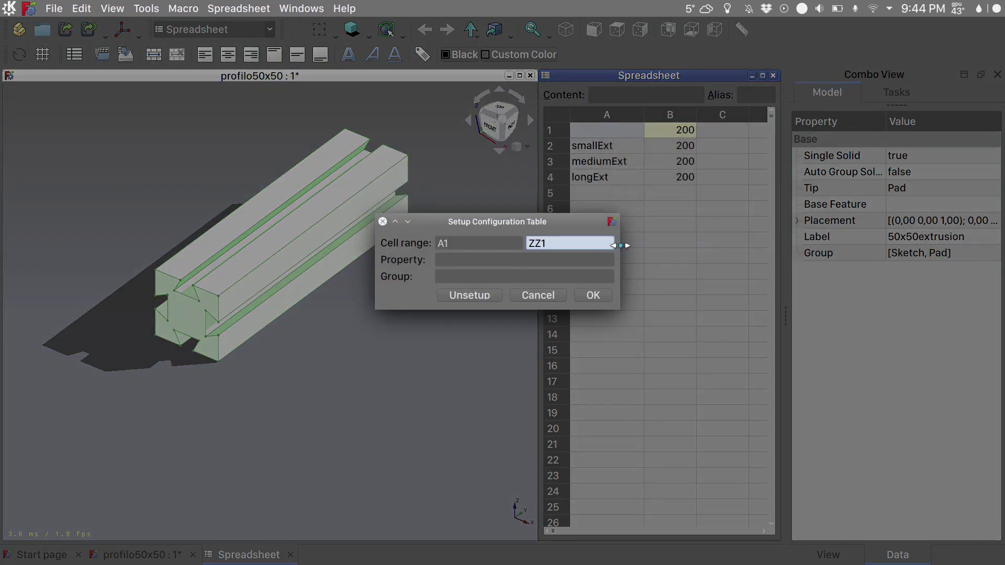
click(466, 260)
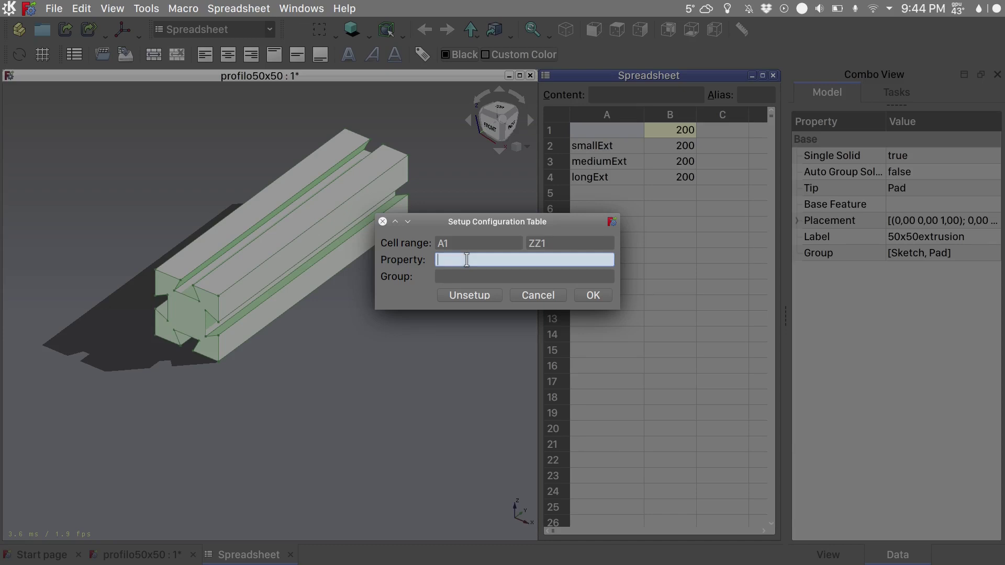
text(Bo)
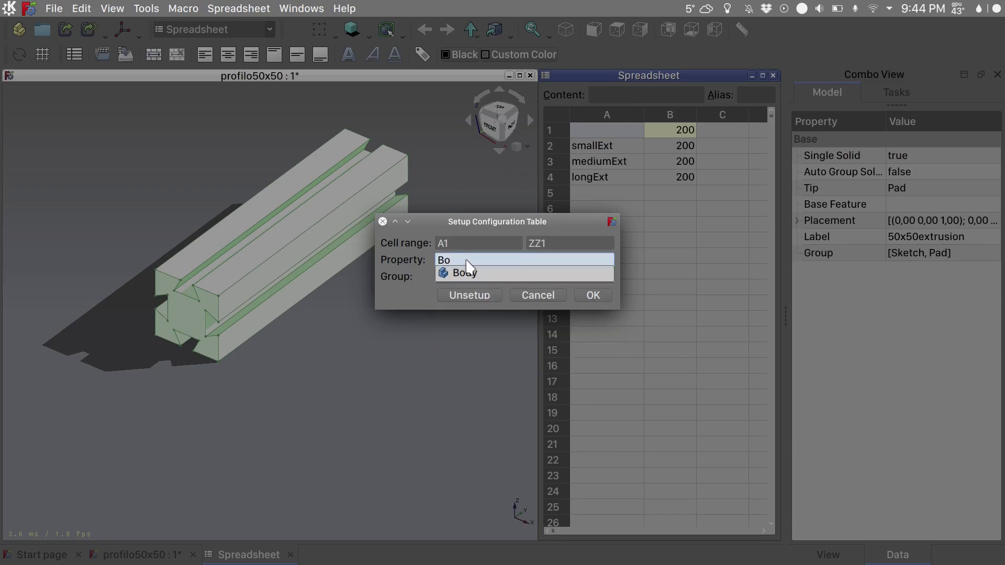
text(dy)
text(.)
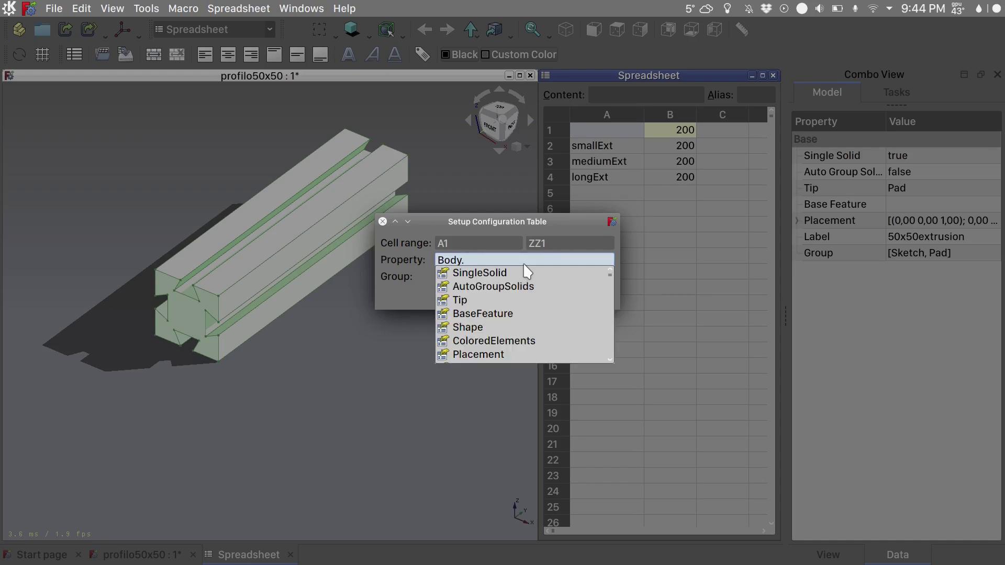
text(Configuration)
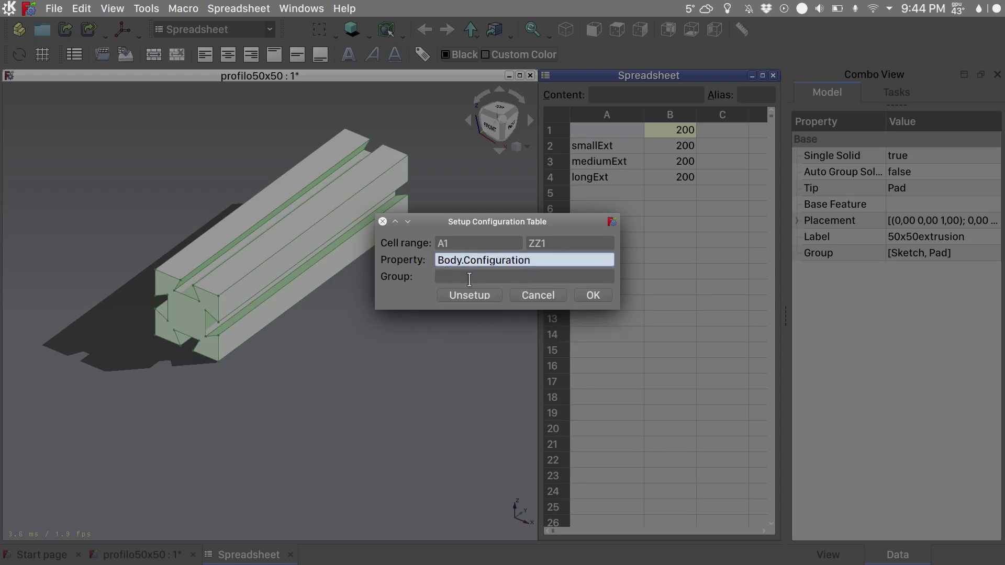
click(459, 278)
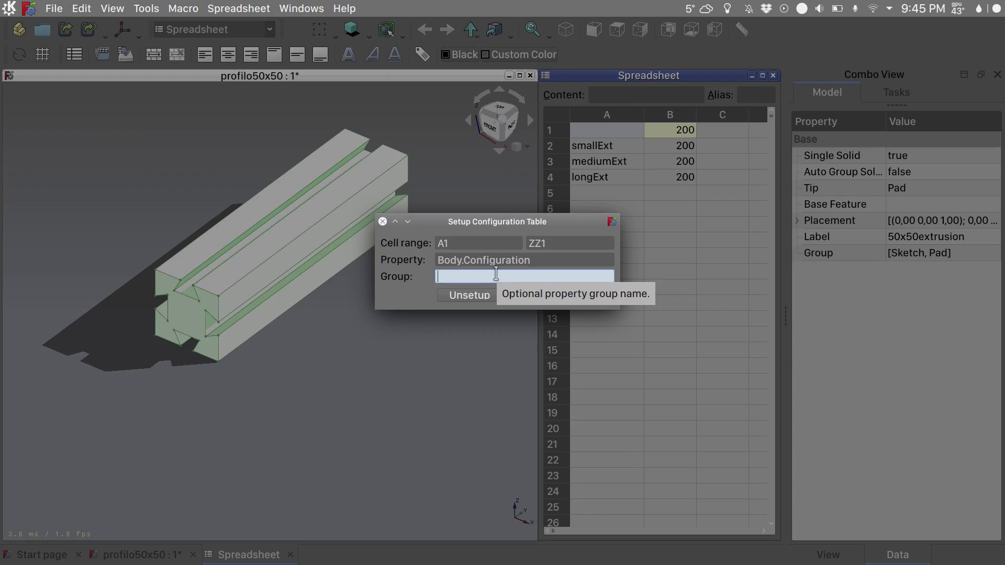
text(Extrusion Length)
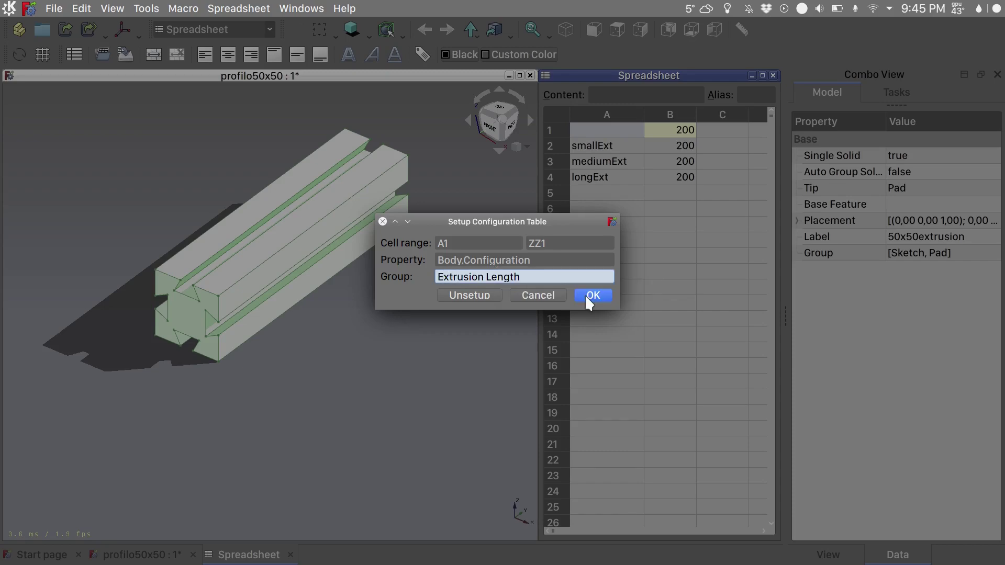
click(586, 296)
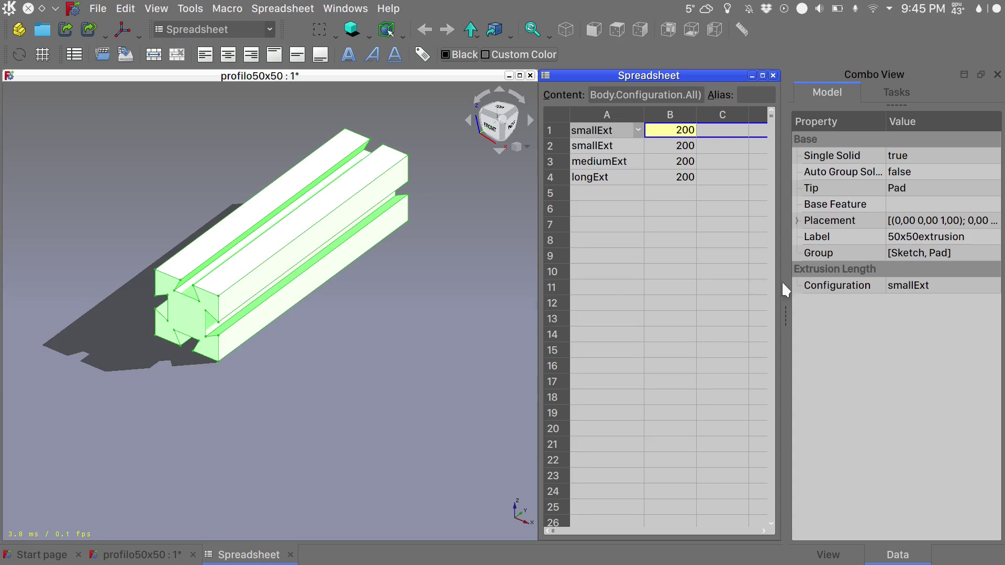
click(68, 127)
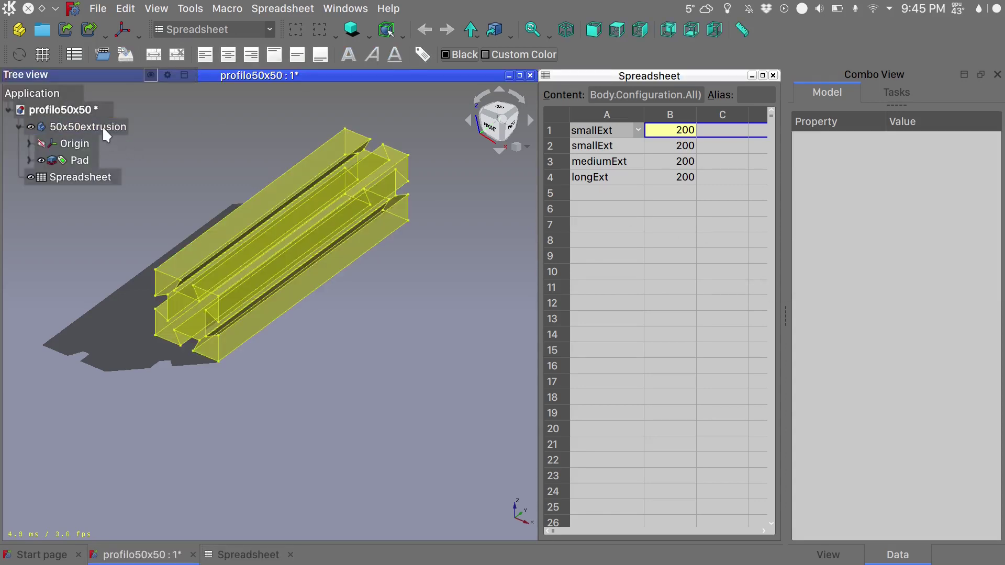
click(103, 130)
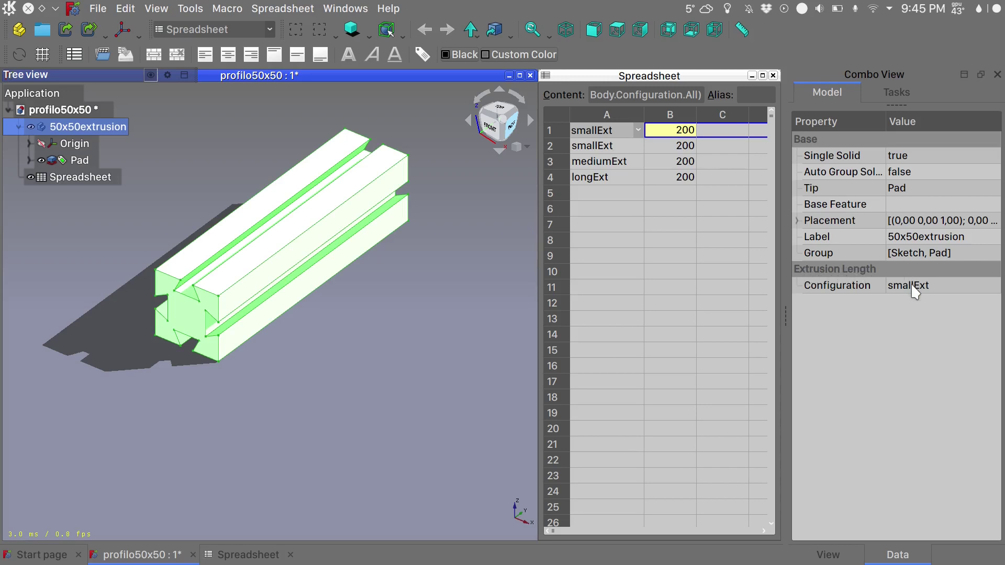
click(945, 285)
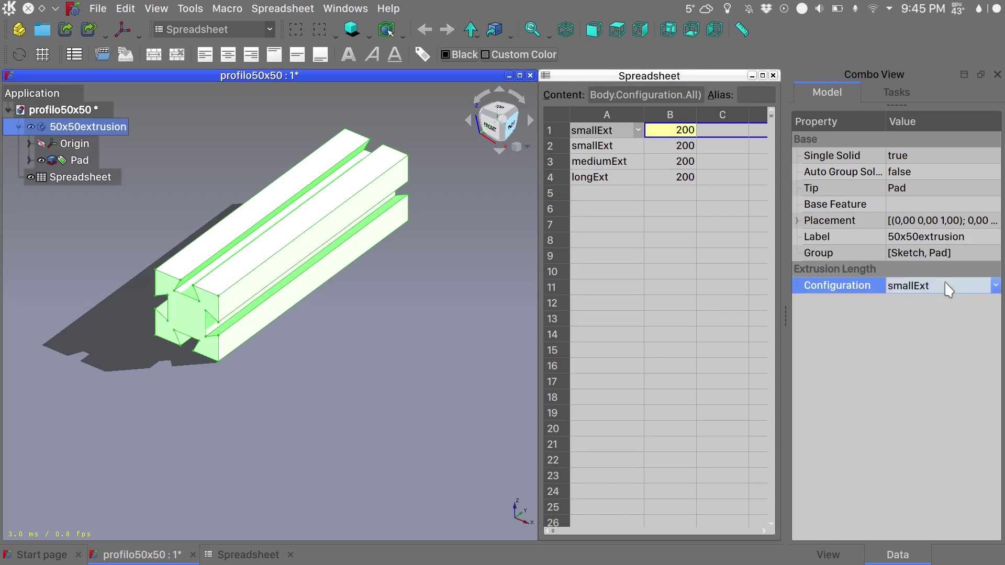
click(945, 286)
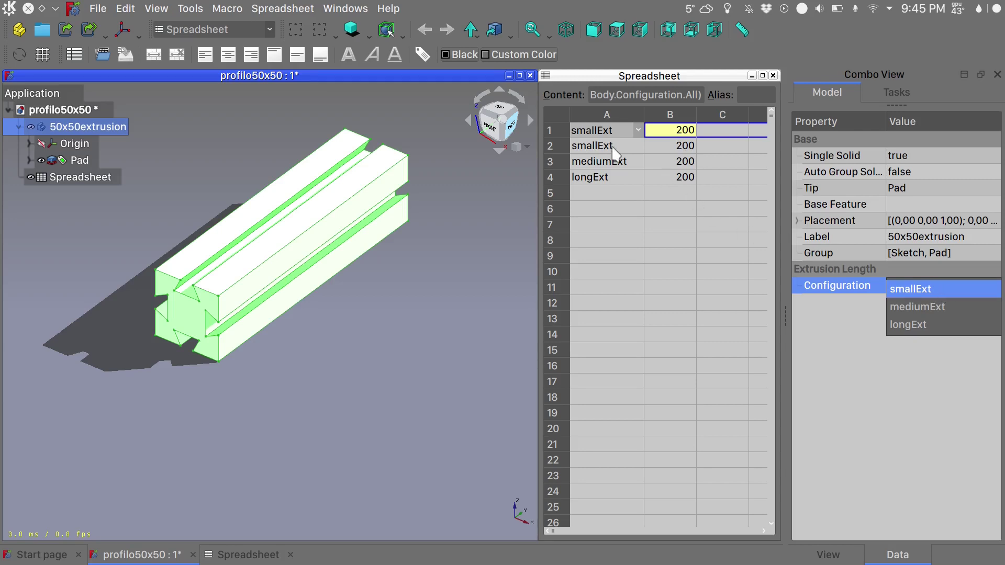
click(935, 307)
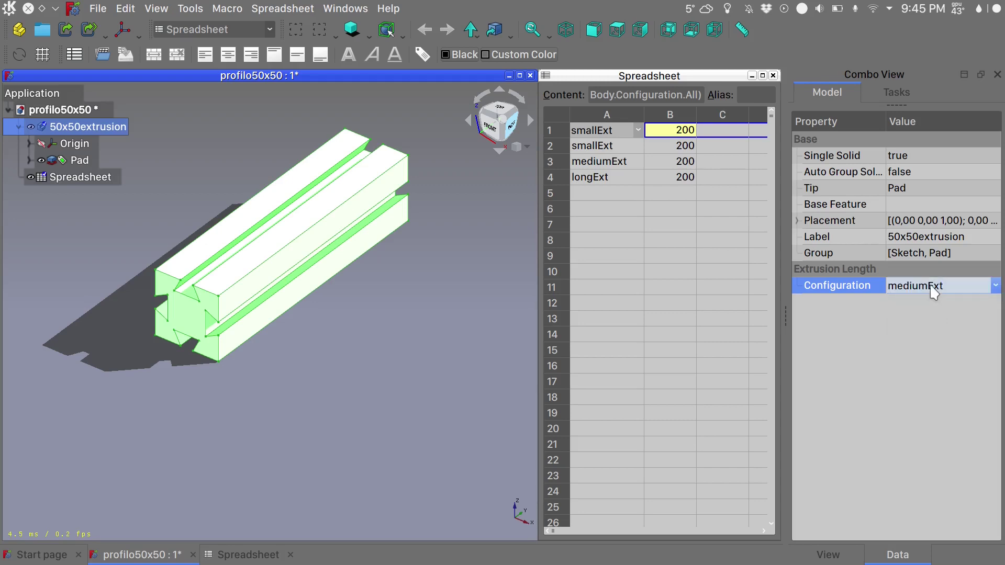
click(929, 285)
click(924, 271)
Enter length 500 for mediumExt in B3 and 700 for longExt in B4.
click(683, 163)
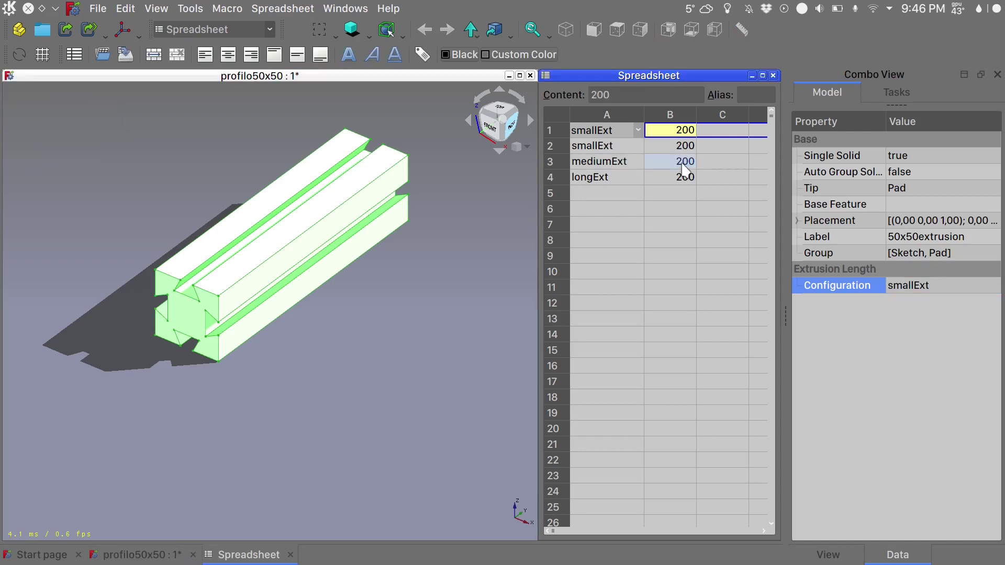
text(500)
key(Delete)
key(Delete)
key(Delete)
key(Return)
text(700)
key(Delete)
key(Delete)
key(Delete)
key(Return)
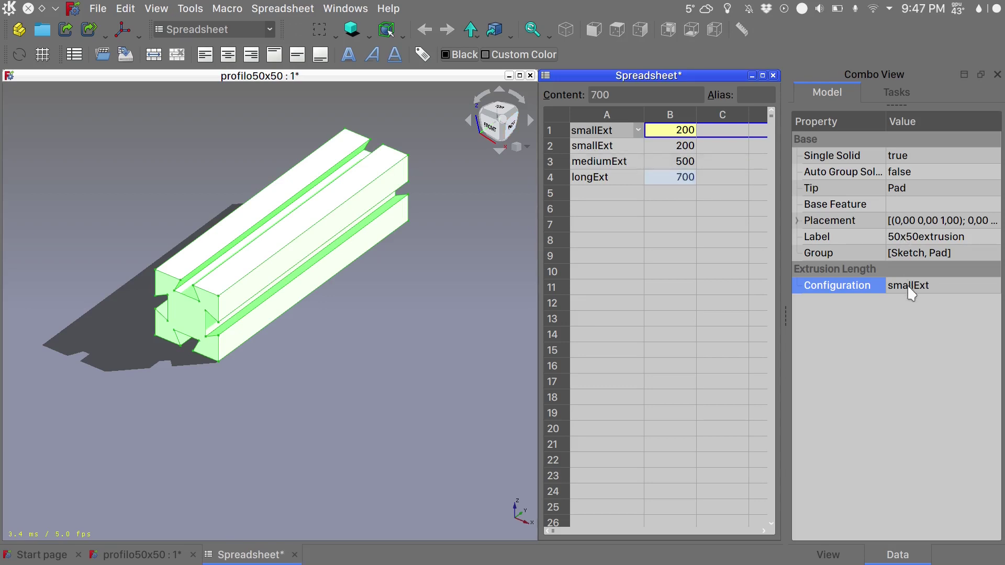
click(908, 288)
click(911, 291)
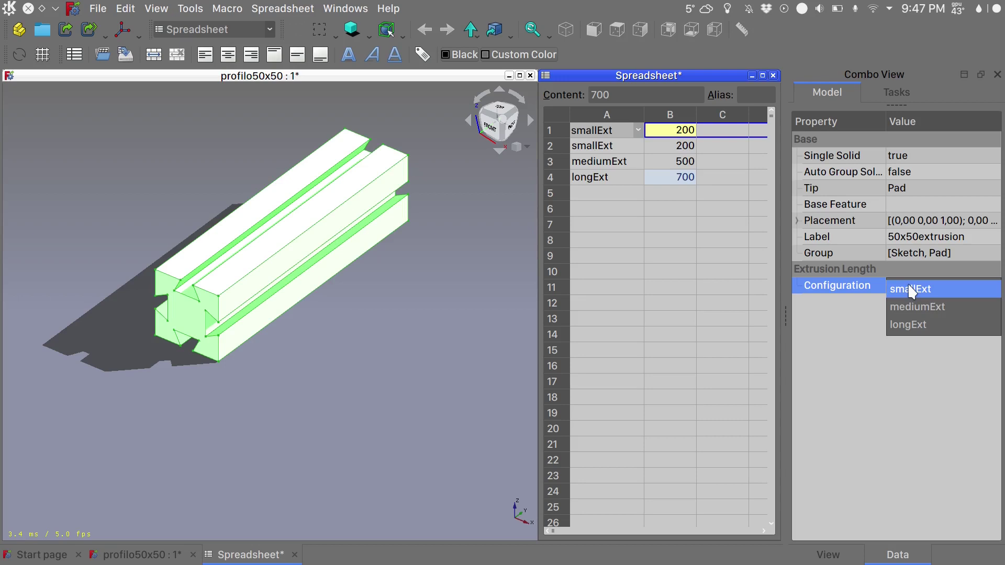
Switch the extrusion's Configuration to mediumExt.
click(919, 308)
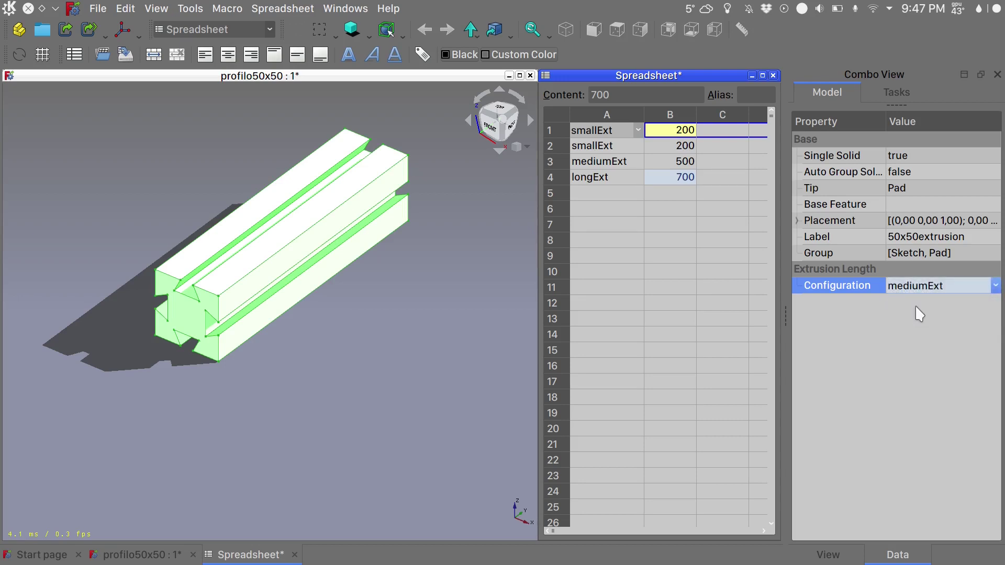
scroll(313, 287, down, 3)
scroll(313, 287, up, 4)
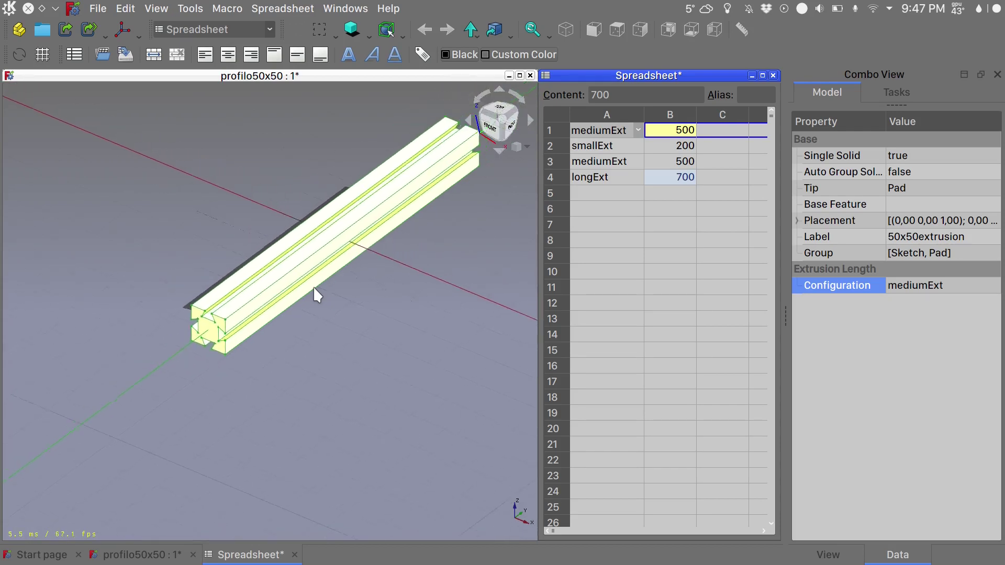
scroll(312, 306, down, 3)
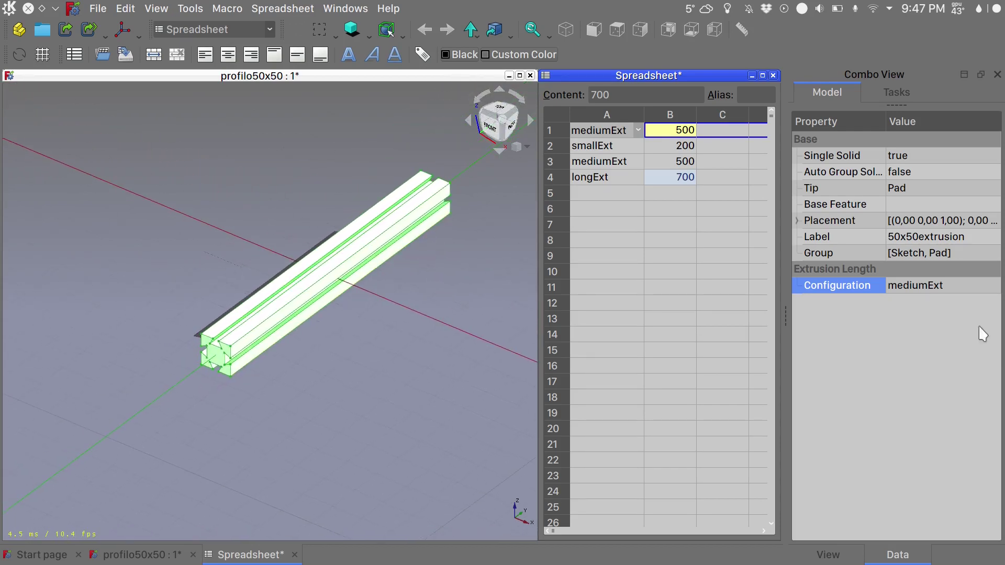
Switch the extrusion's Configuration to longExt so it extrudes 700, then clear the selection.
click(948, 283)
click(949, 284)
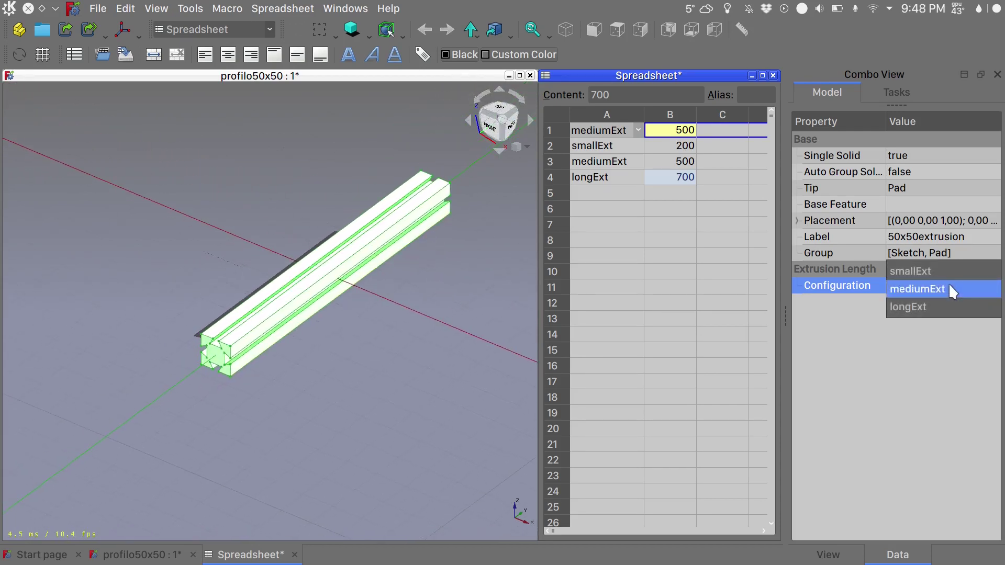
click(946, 308)
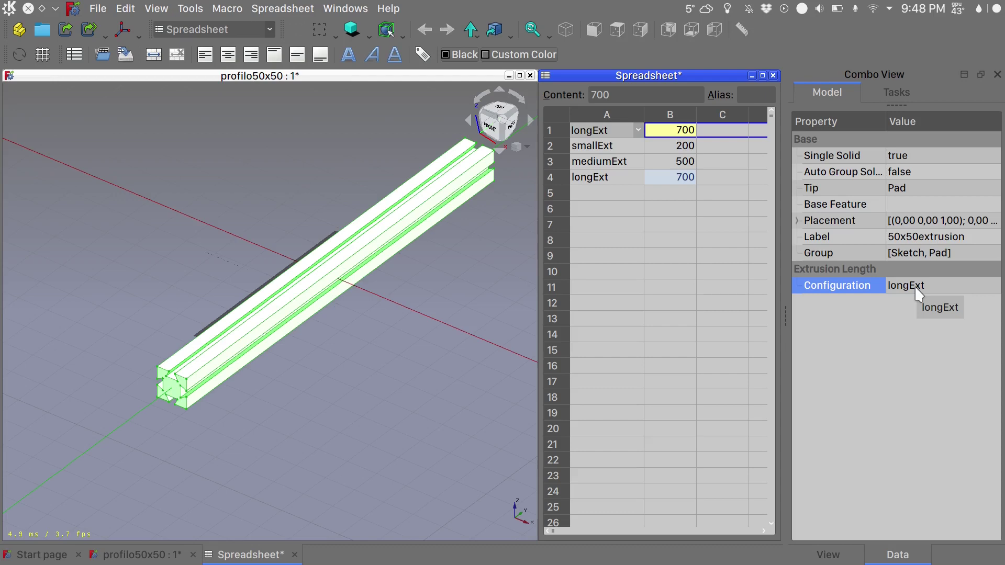
click(476, 217)
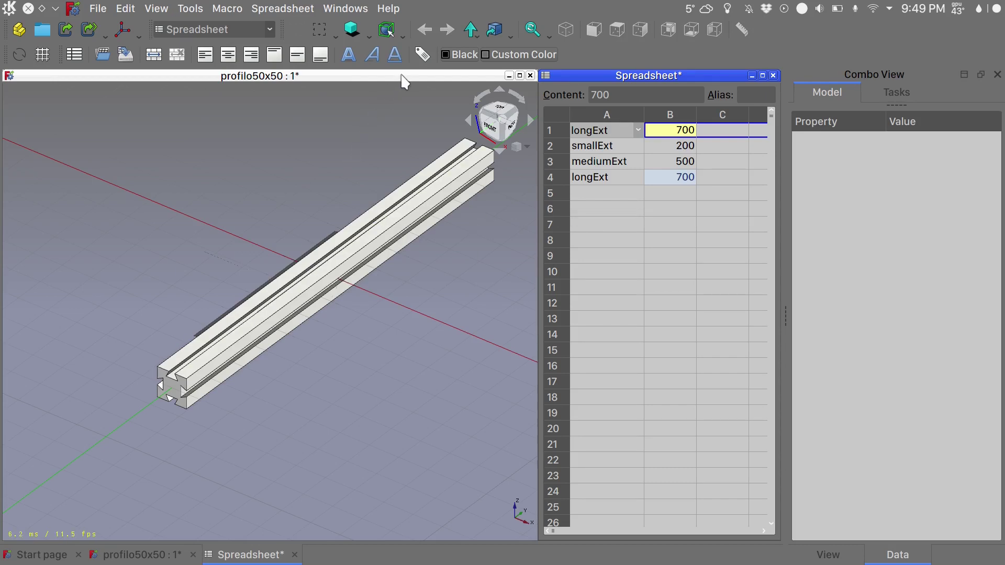
click(396, 156)
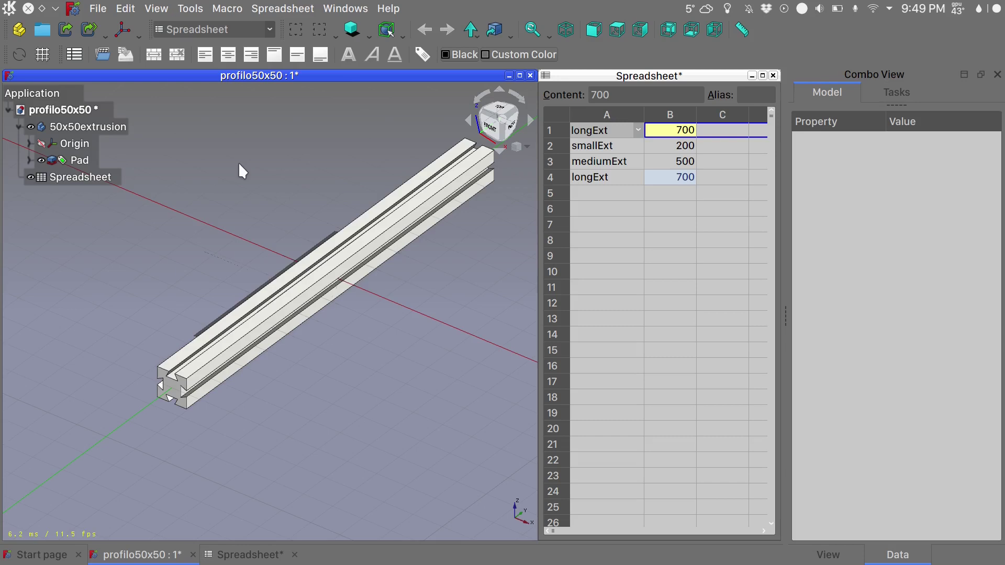
Create a new Part container, switch to the Part workbench and hide the 50x50extrusion.
click(20, 30)
key(Tab)
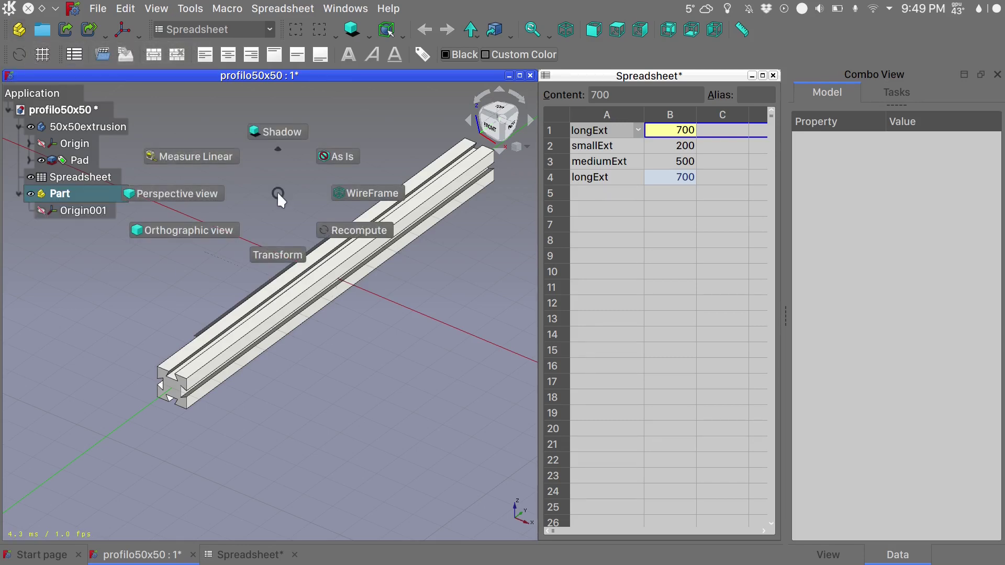
click(333, 153)
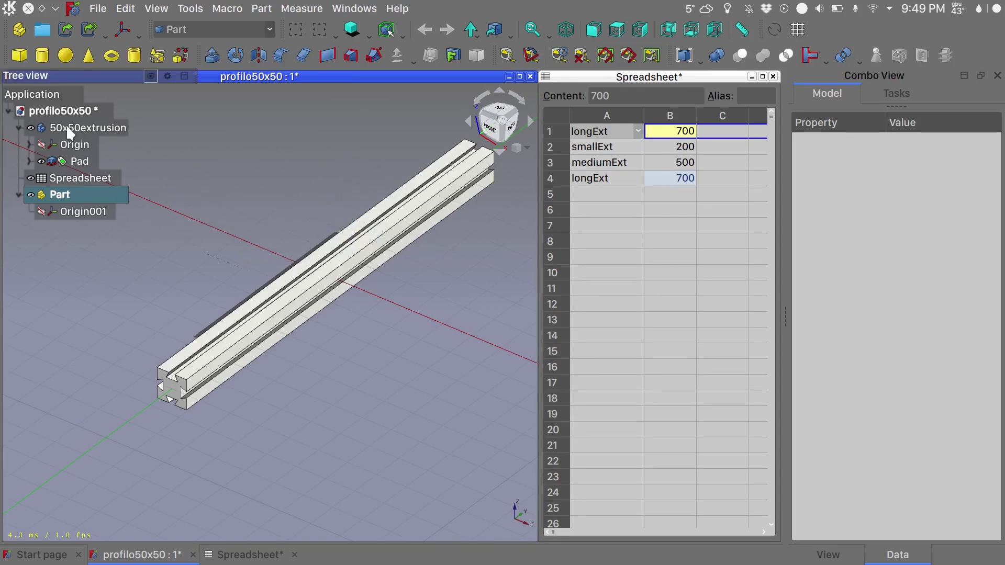
click(31, 127)
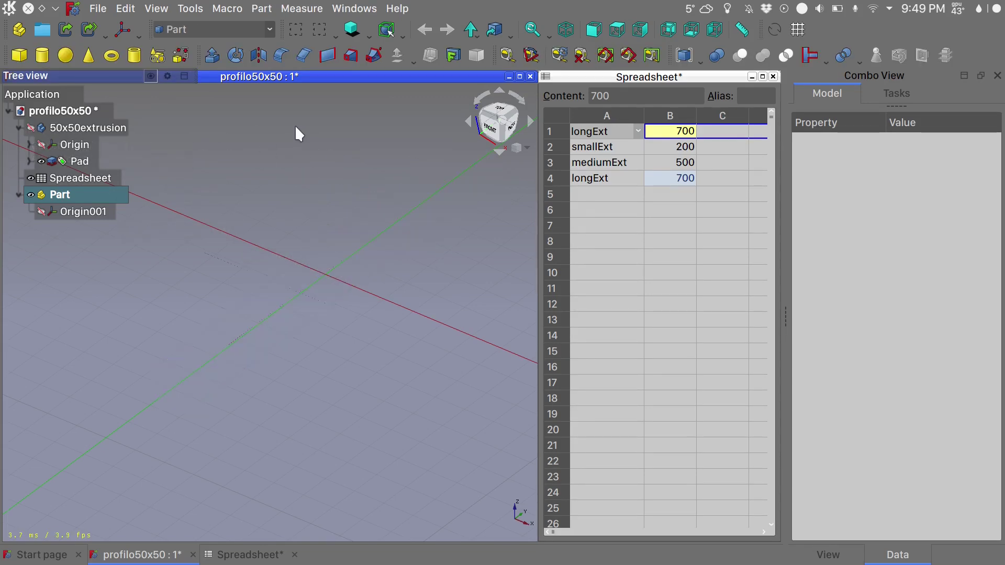
Add a Cube primitive and move it into the Part.
click(19, 55)
click(66, 228)
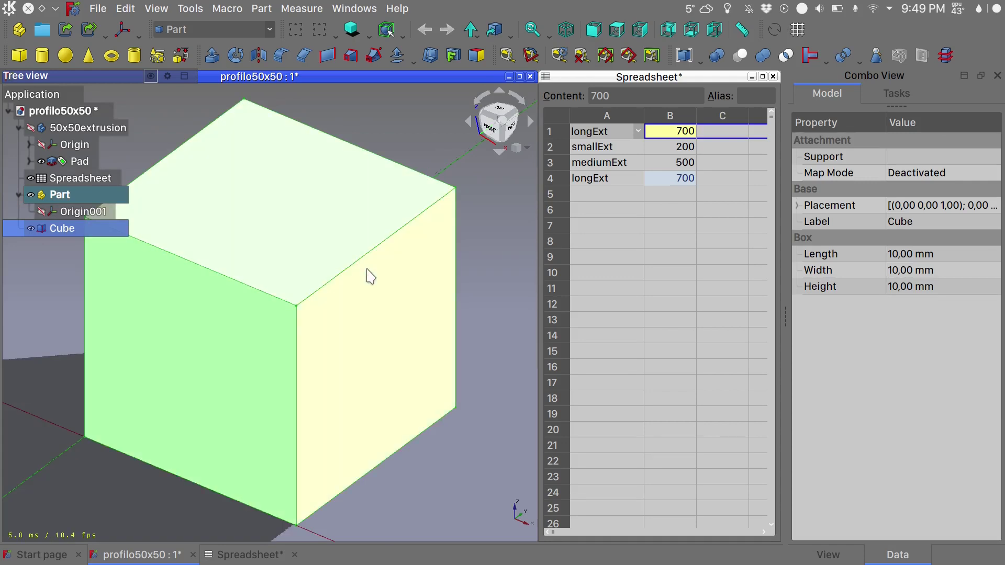
scroll(366, 276, down, 5)
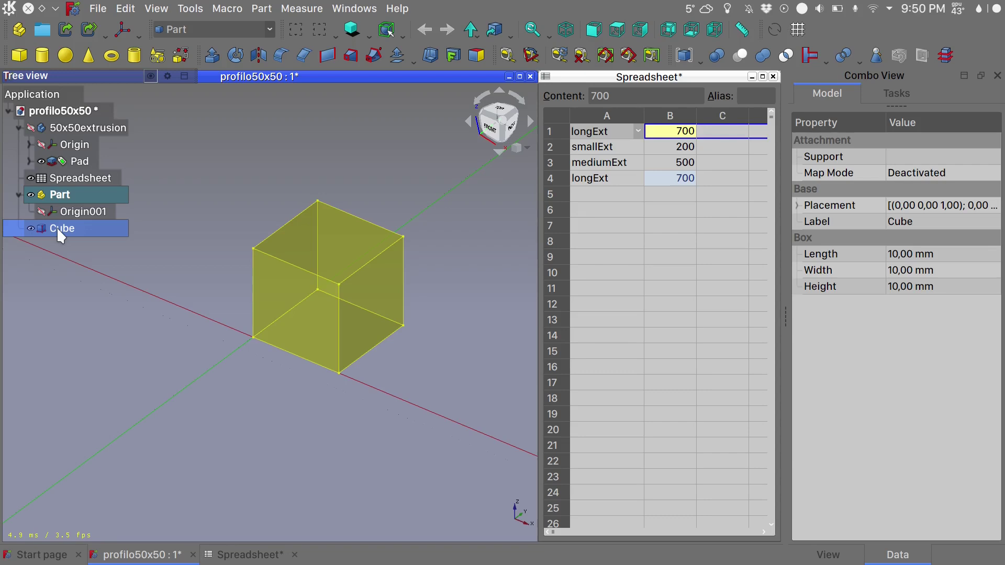
drag(56, 227, 73, 198)
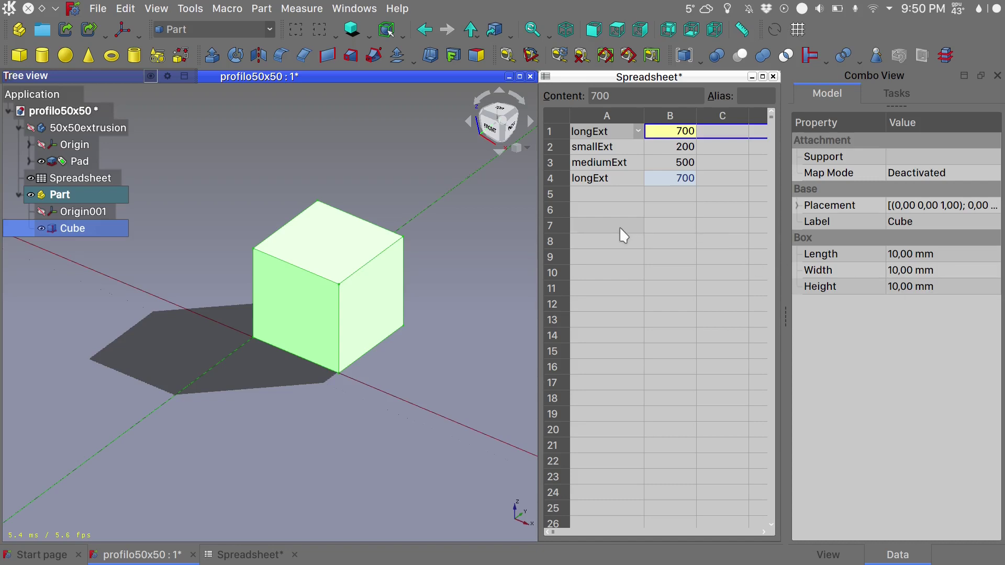
Put 10 in spreadsheet cell B7 and give it the alias cubeLength.
click(906, 255)
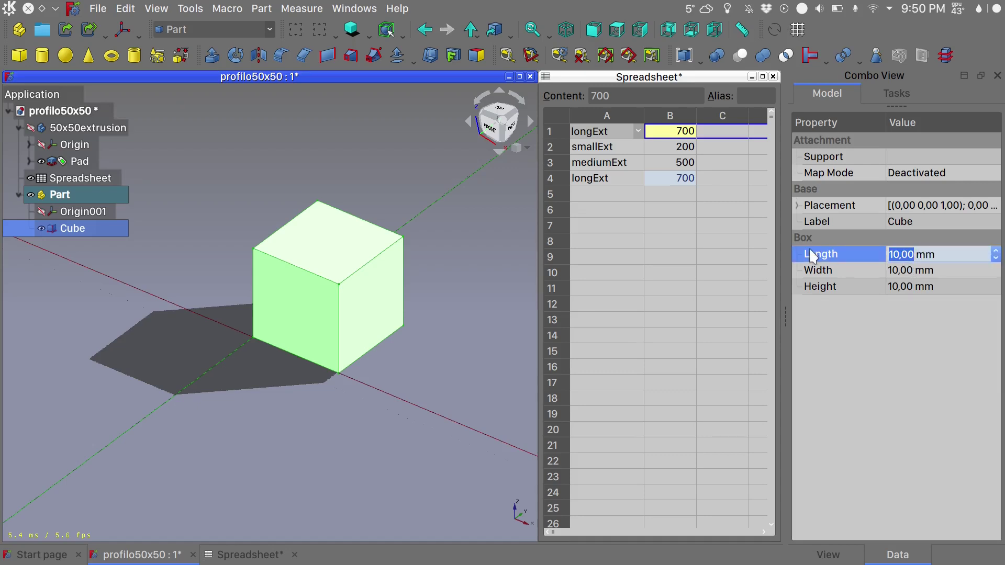
click(674, 229)
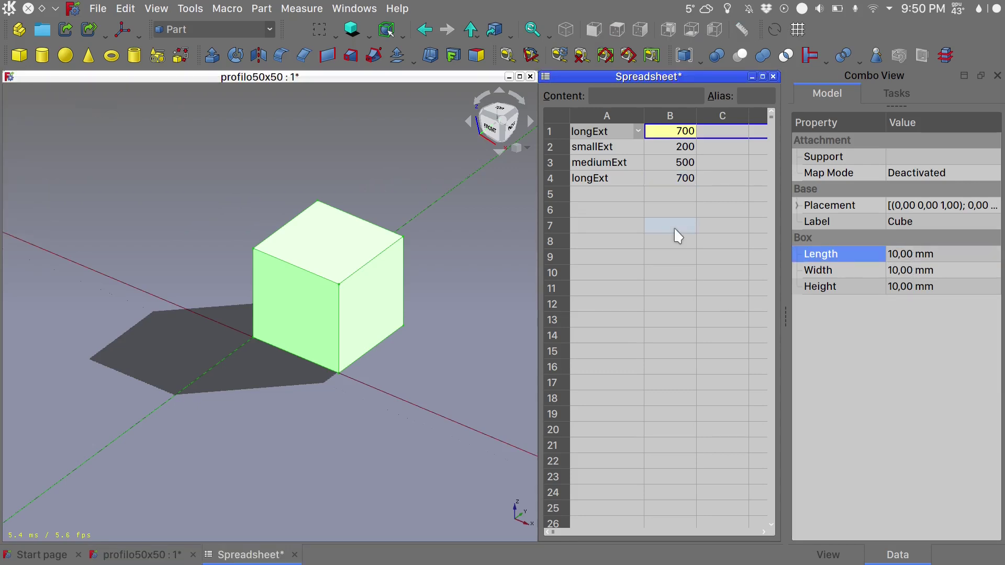
double_click(658, 226)
text(10)
key(Return)
click(748, 98)
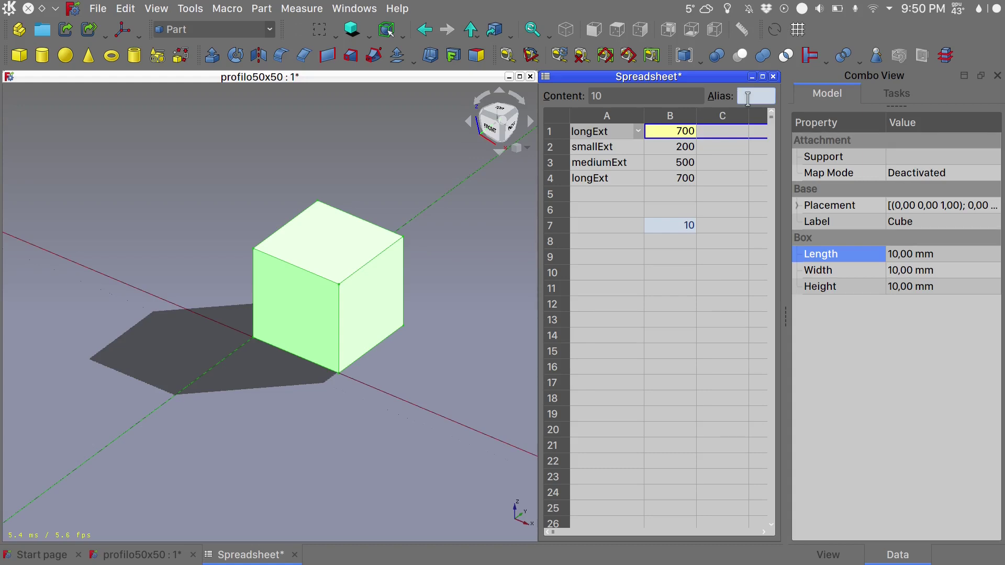
text(cu)
key(Return)
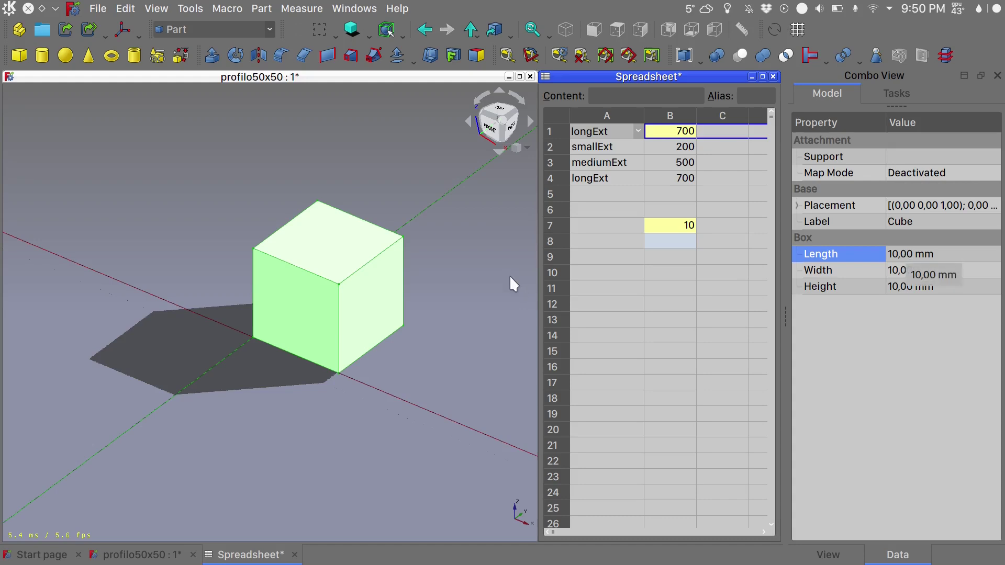
Bind the Cube's Length to the expression Spreadsheet.cubeLength.
click(921, 254)
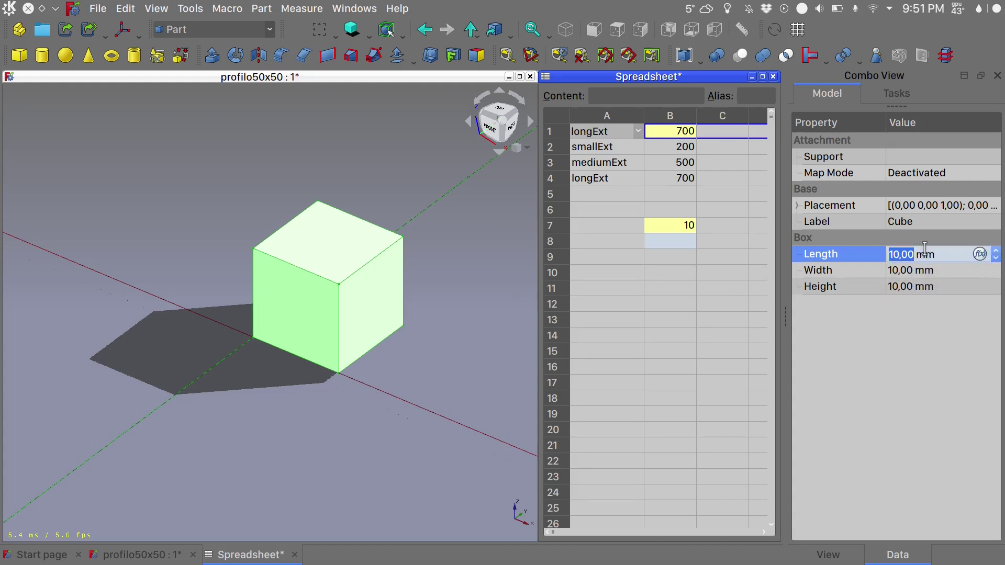
click(979, 254)
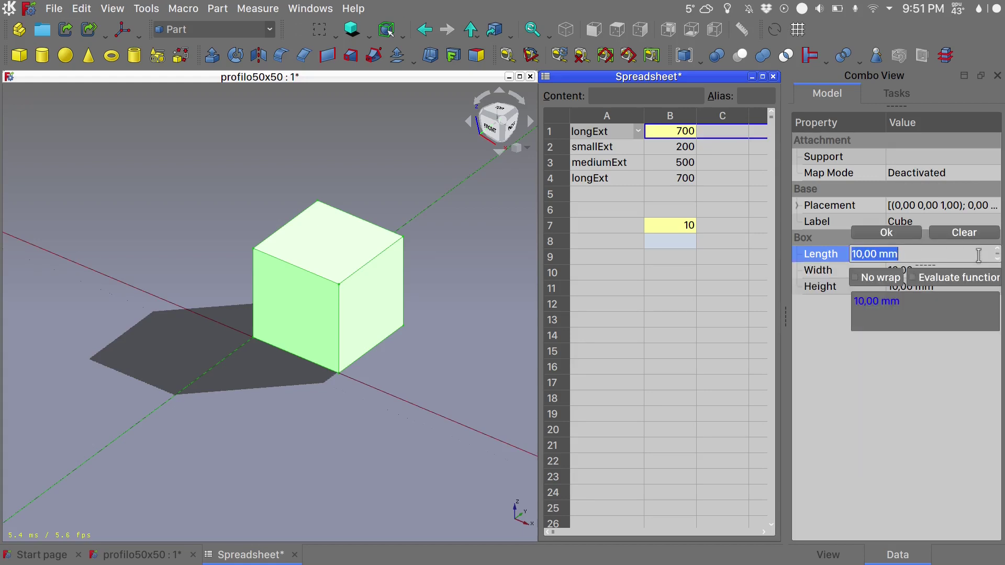
key(BackSpace)
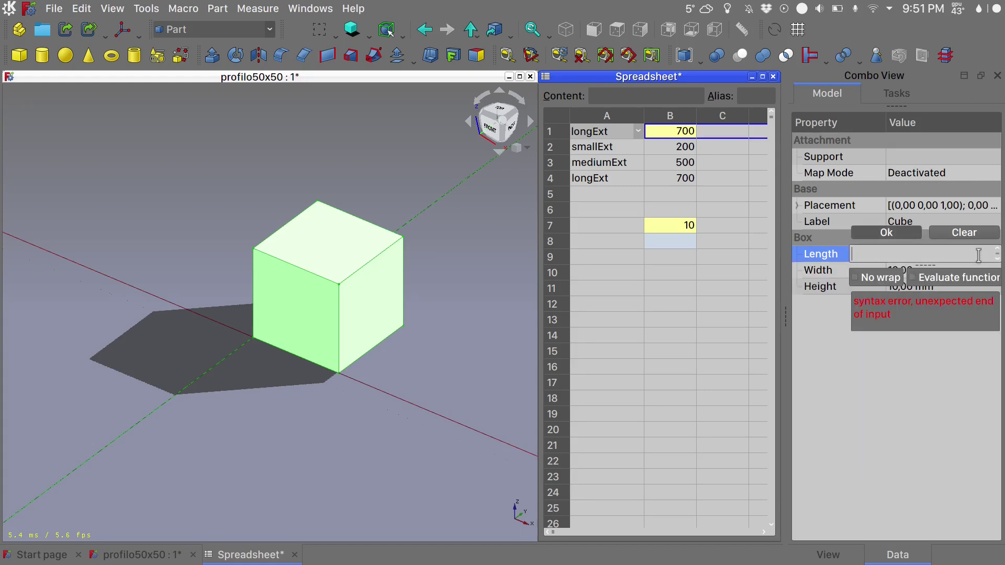
text(Spreadsheet.)
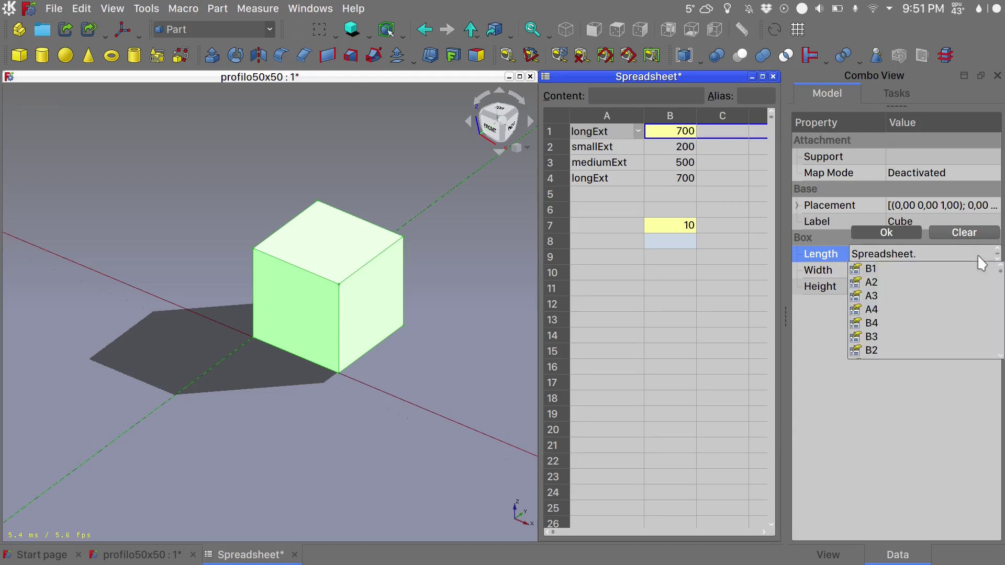
text(l)
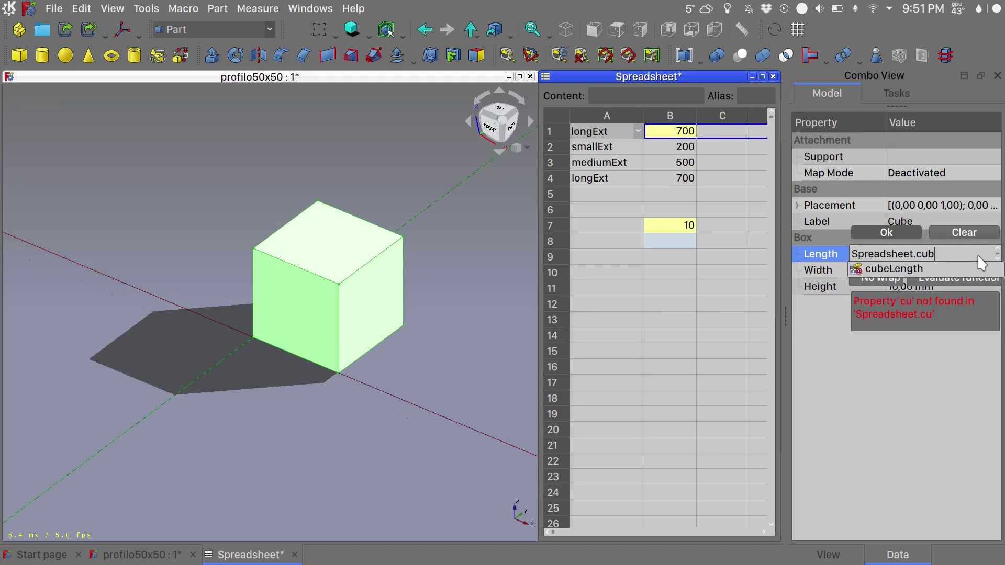
key(Escape)
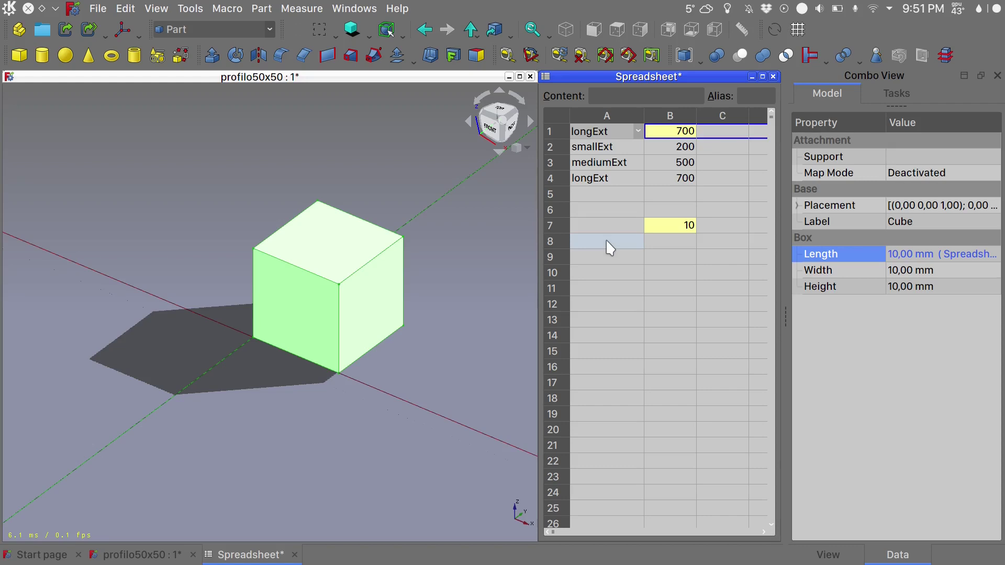
Enter the size names small, medium and long in cells A8–A10.
text(small)
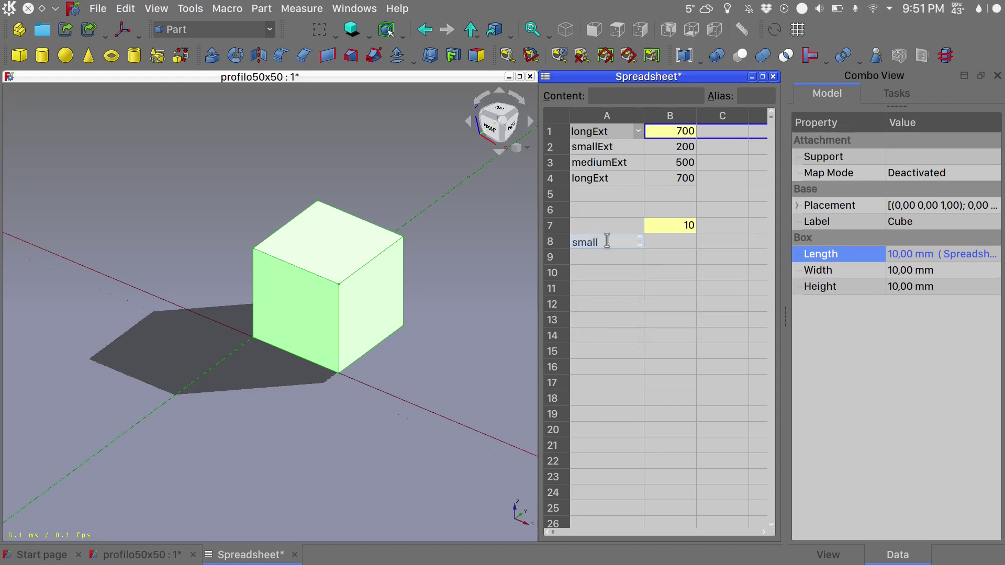
key(Return)
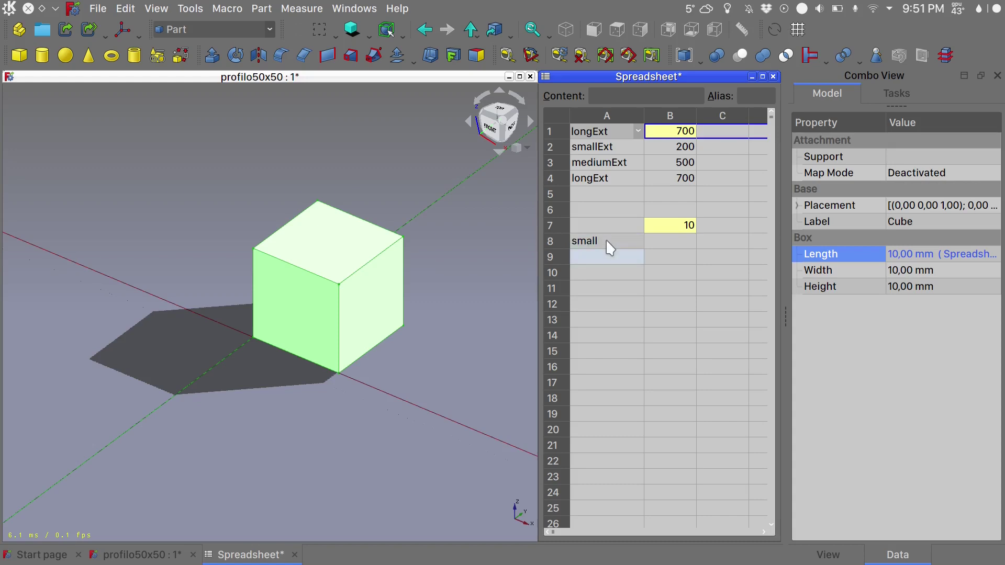
text(medium)
key(Return)
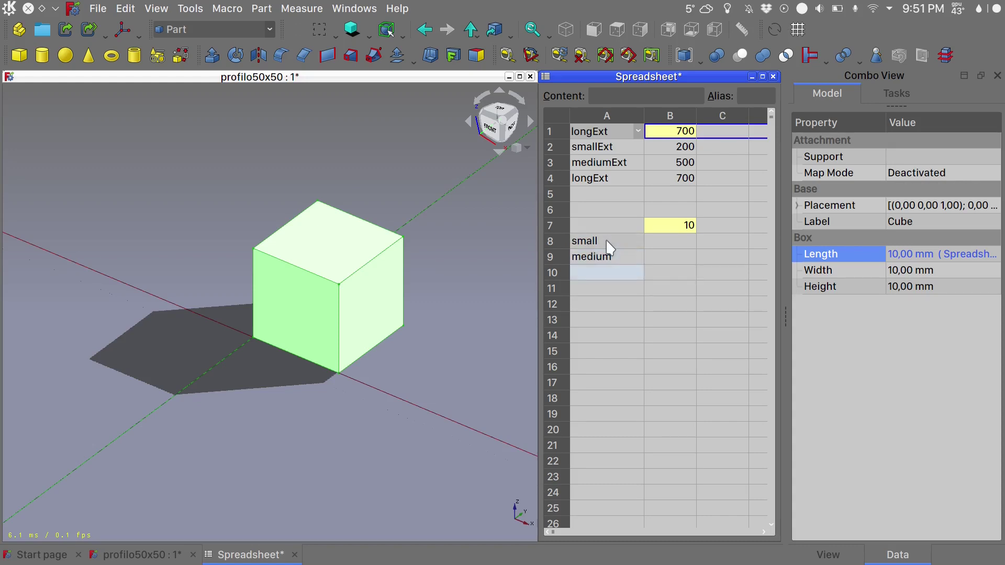
text(long)
Enter cube lengths 10, 20 and 30 in cells B8–B10.
click(676, 244)
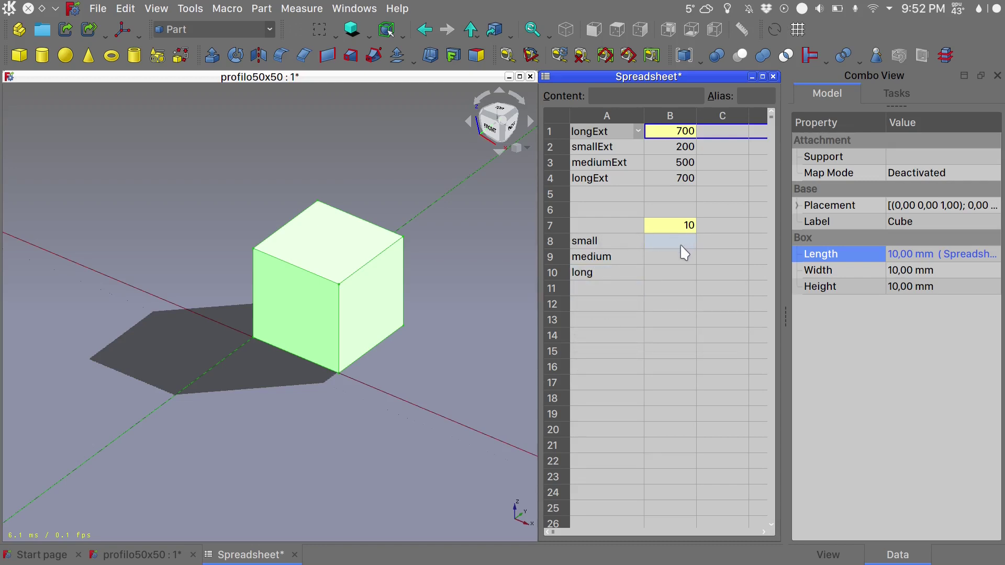
text(10)
key(Return)
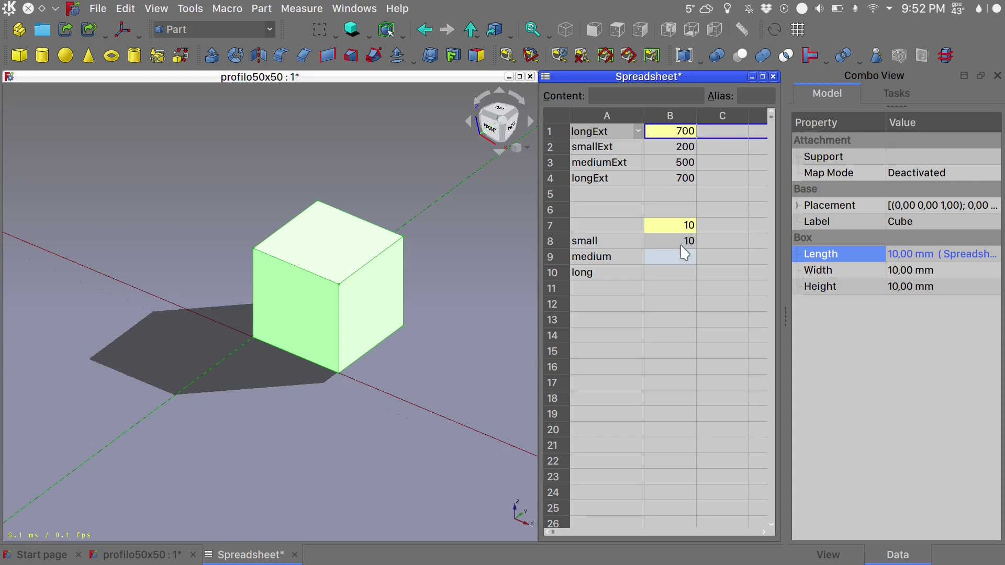
text(20)
key(Return)
text(30)
key(Return)
click(583, 228)
Make Part the active container.
click(246, 228)
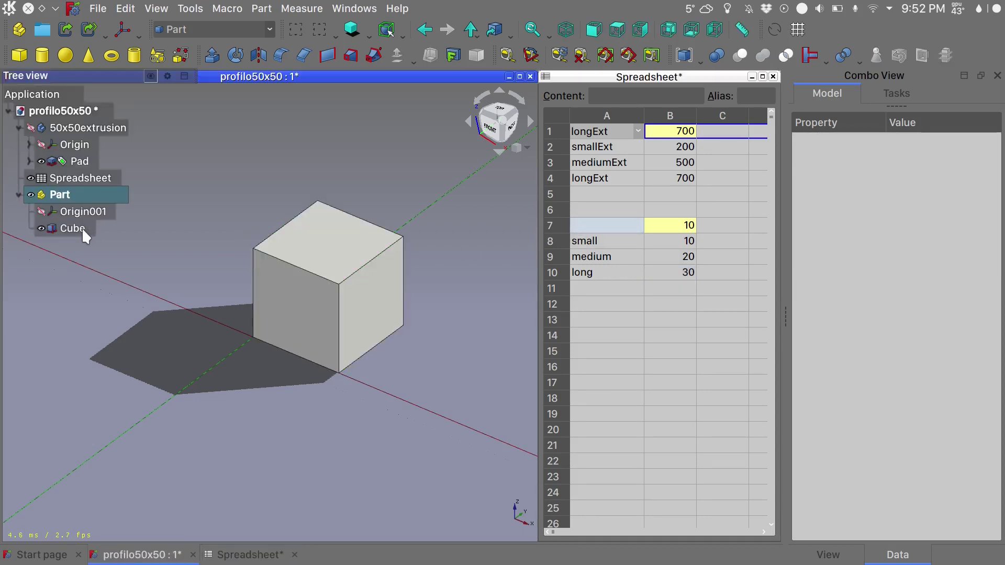
click(81, 227)
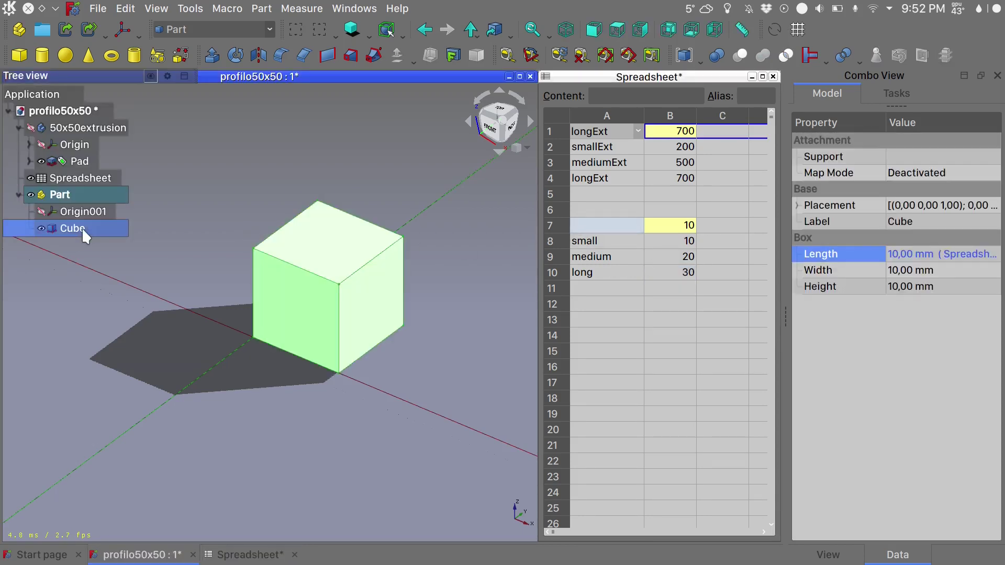
double_click(70, 194)
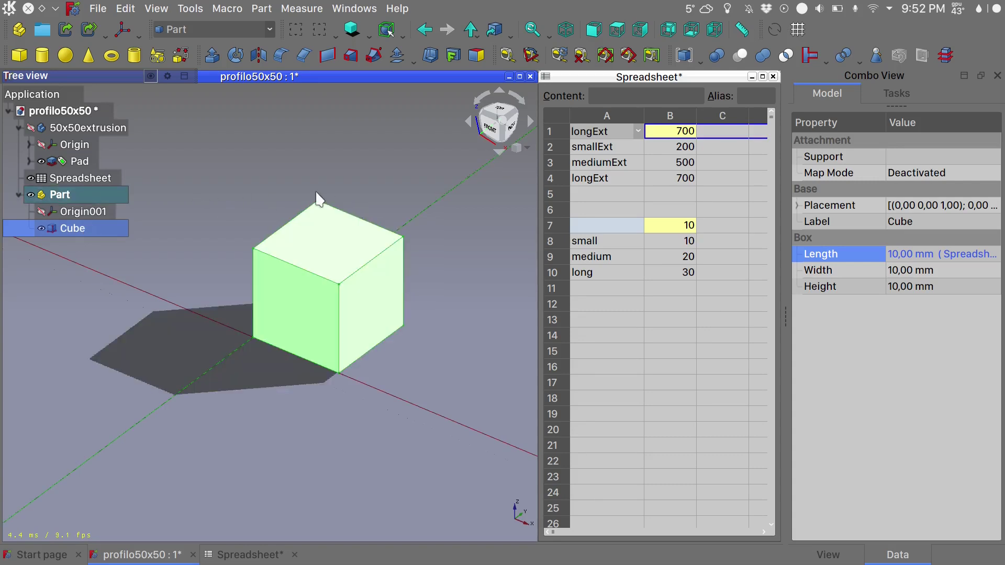
Make row 7 a configuration table driving Part.Configuration in group 'Cube Length'.
right_click(616, 226)
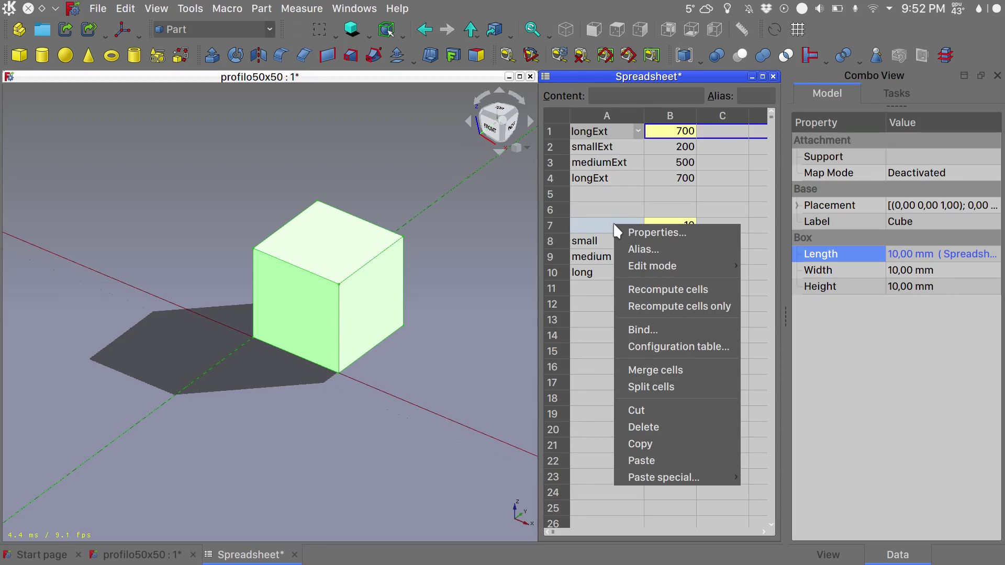
click(677, 345)
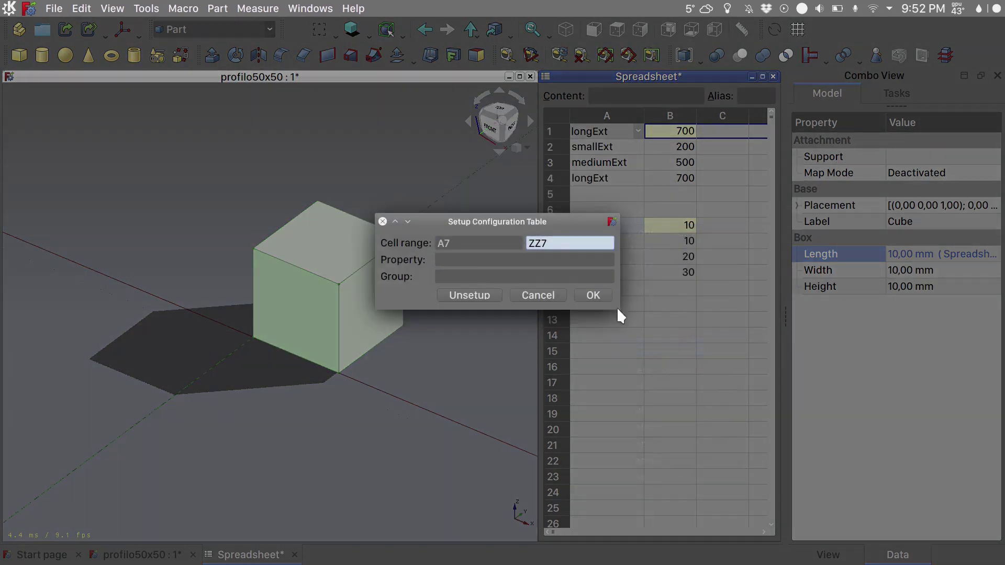
click(470, 260)
text(Part)
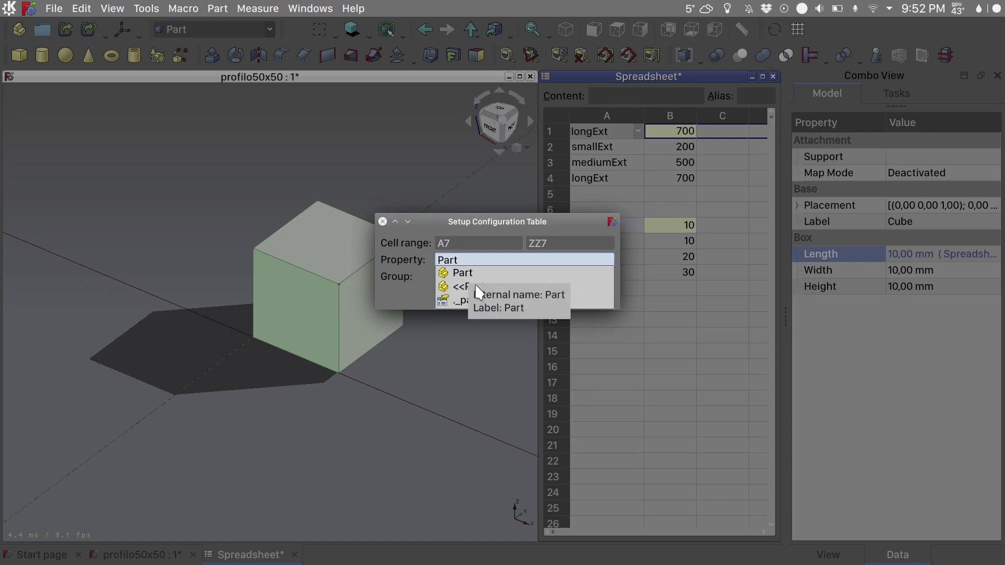
text(.C)
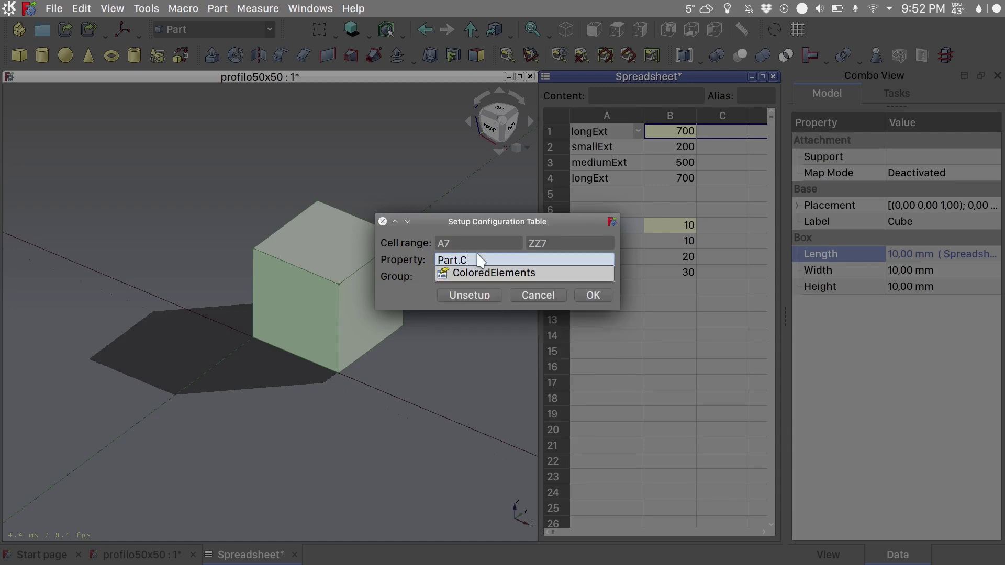
text(onfiguration)
click(448, 278)
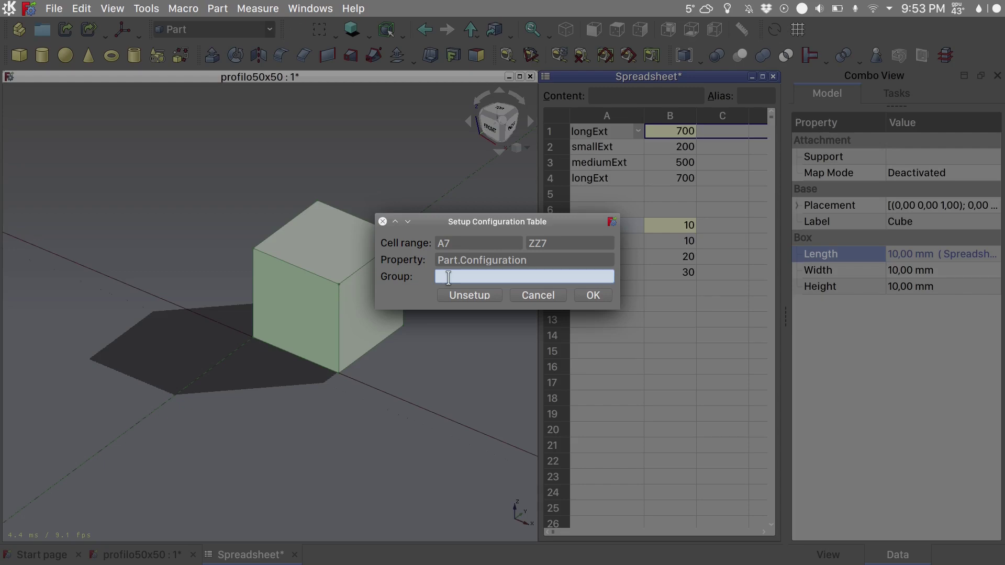
text(Cube Length)
click(593, 295)
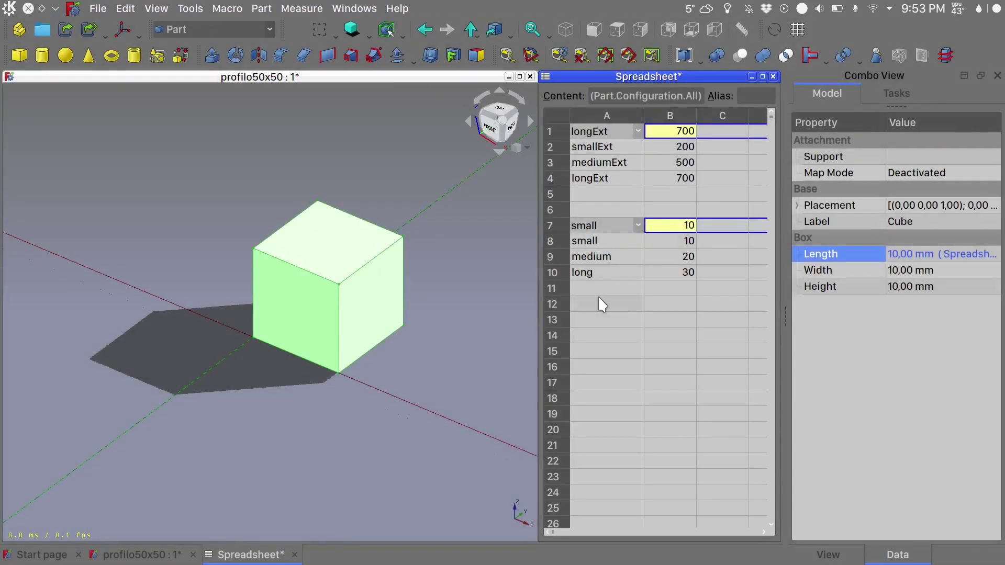
click(178, 221)
Switch Part's Configuration to medium.
click(66, 196)
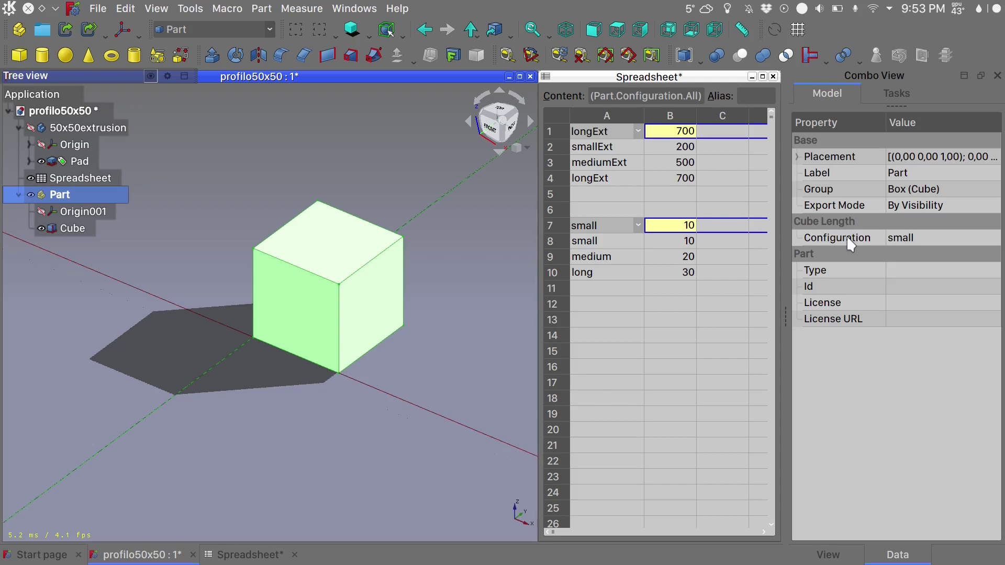
click(940, 242)
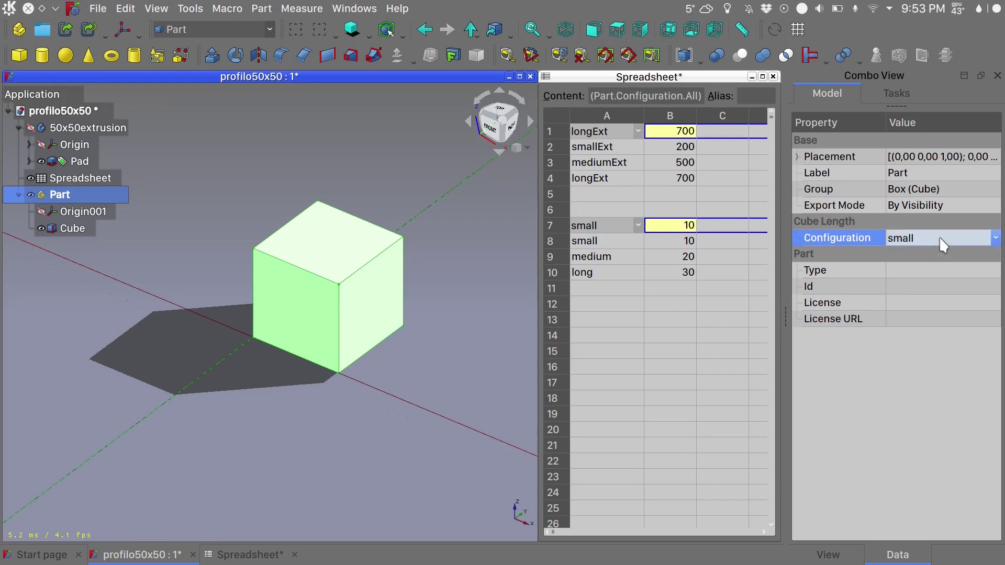
click(940, 239)
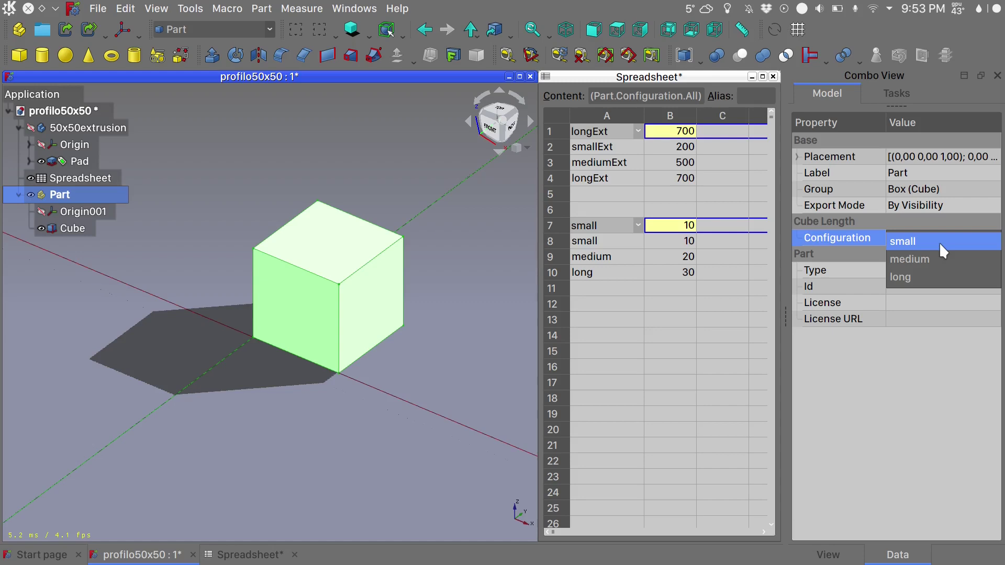
click(938, 256)
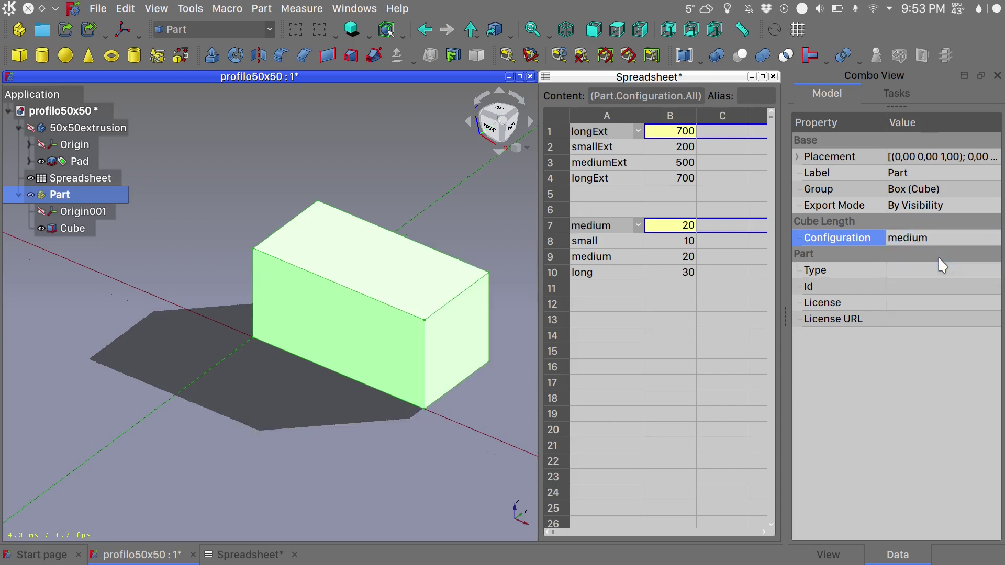
Switch Part's Configuration to long, stretching the cube to length 30.
click(927, 238)
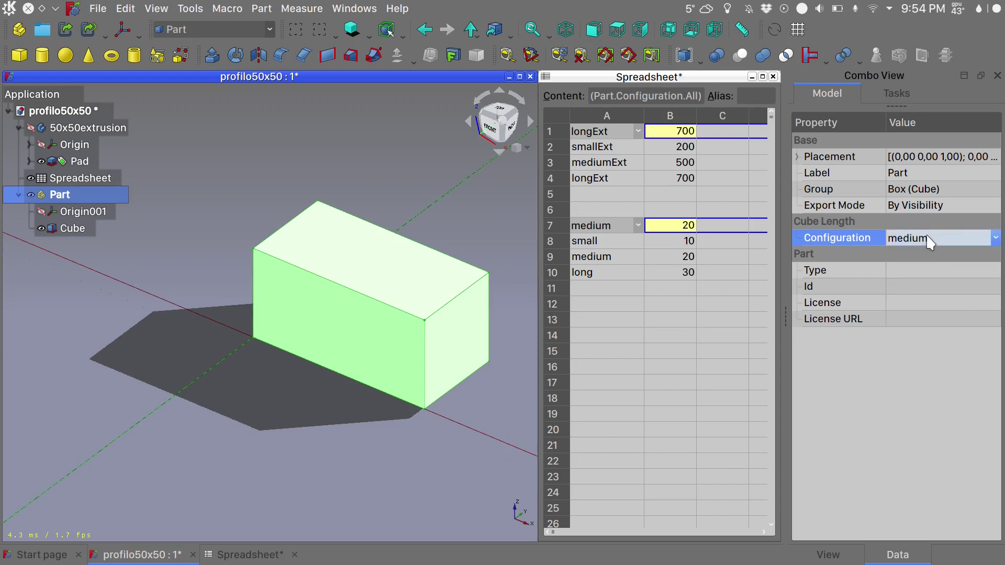
click(930, 240)
click(928, 262)
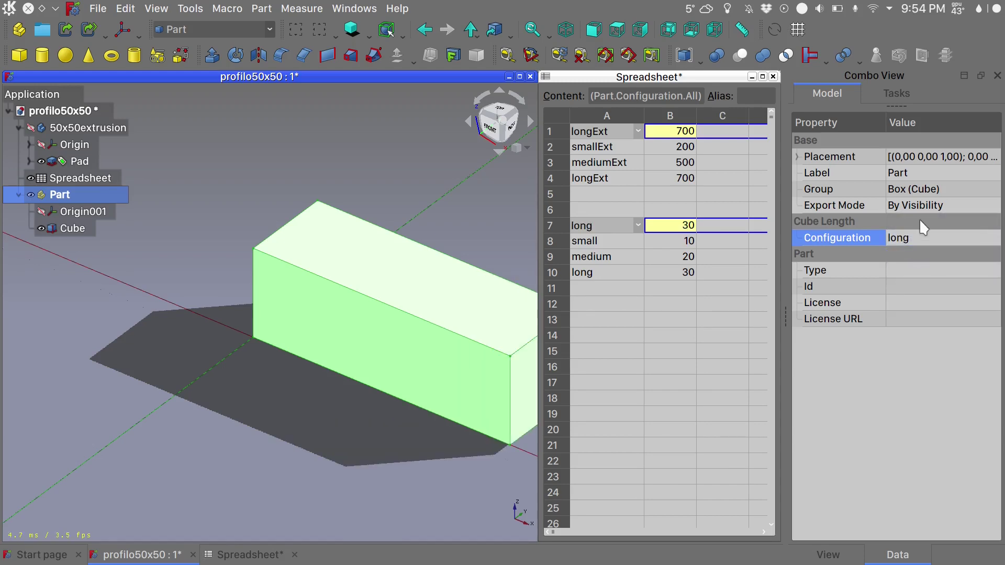
scroll(377, 300, down, 1)
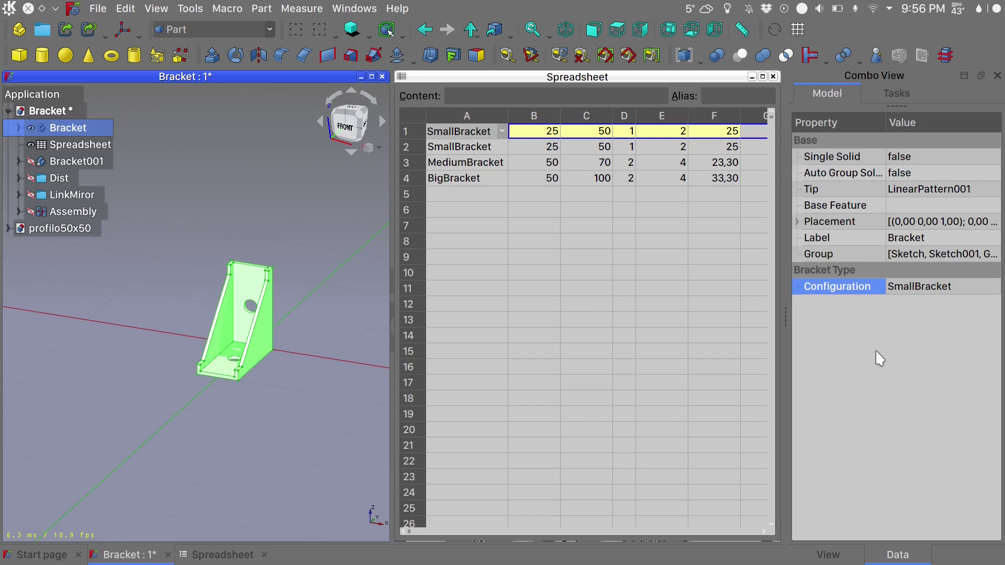
Switch the Bracket's Configuration to MediumBracket, then to BigBracket.
click(936, 289)
click(938, 288)
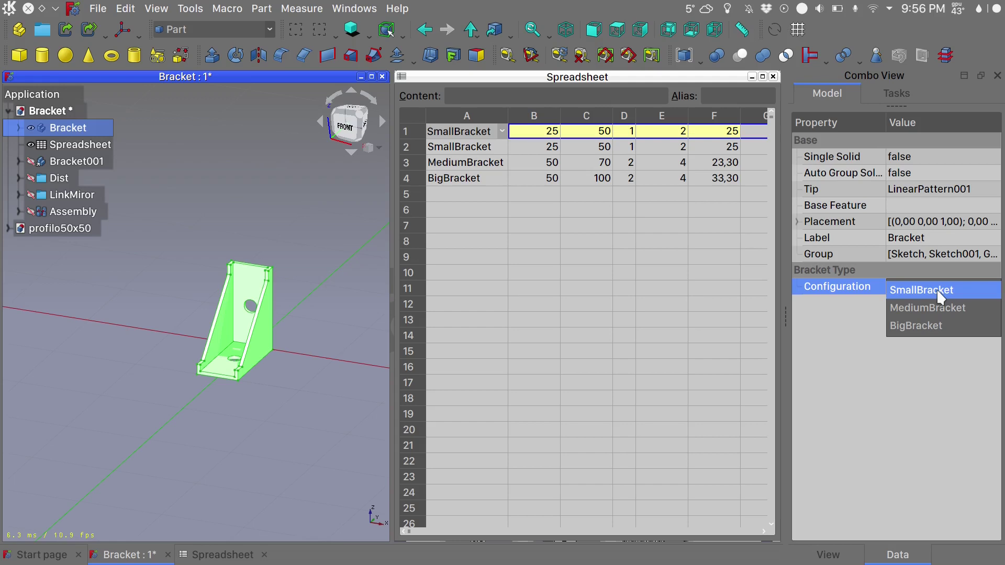
click(944, 308)
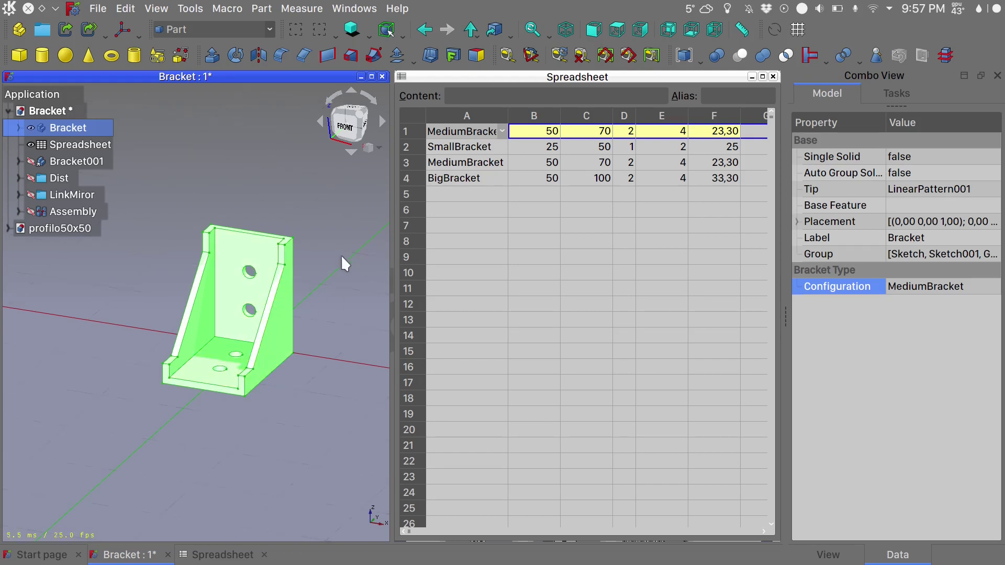
click(921, 288)
click(921, 309)
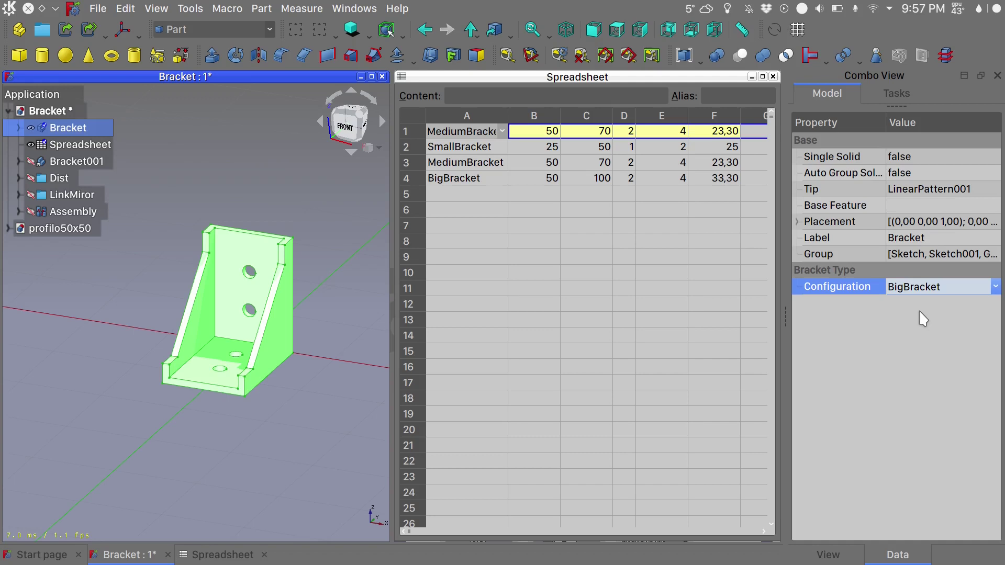